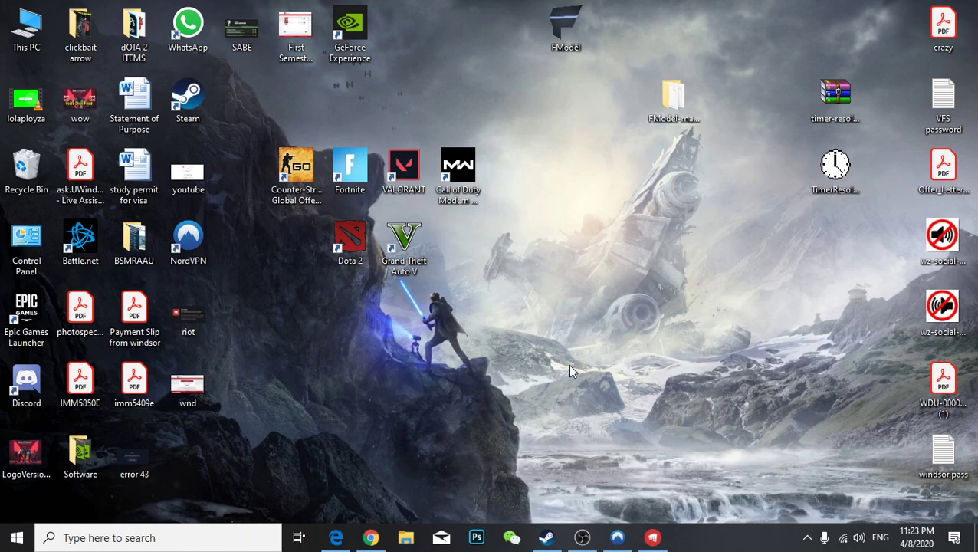
# Review the United States of America country entry on the Riot account page, then minimize the browser
pyautogui.click(336, 538)
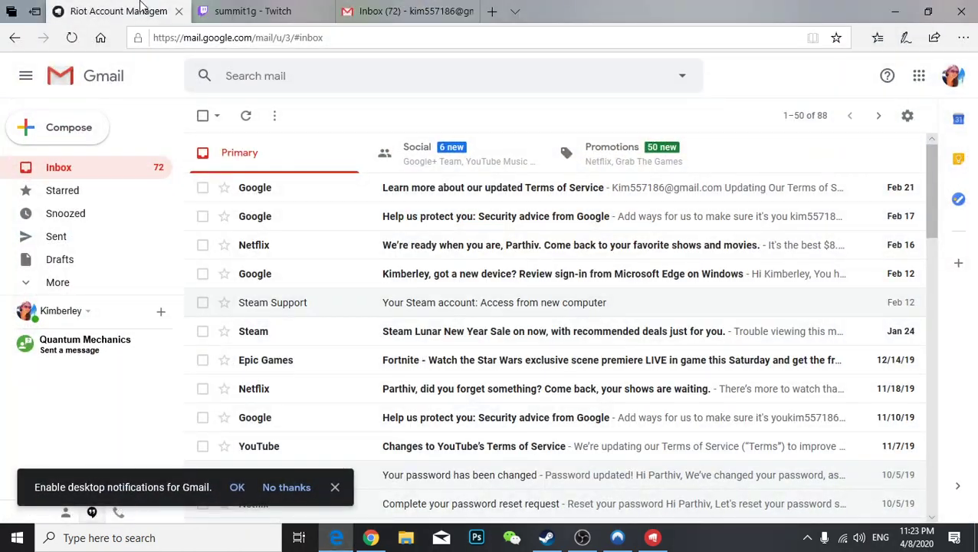
pyautogui.click(115, 11)
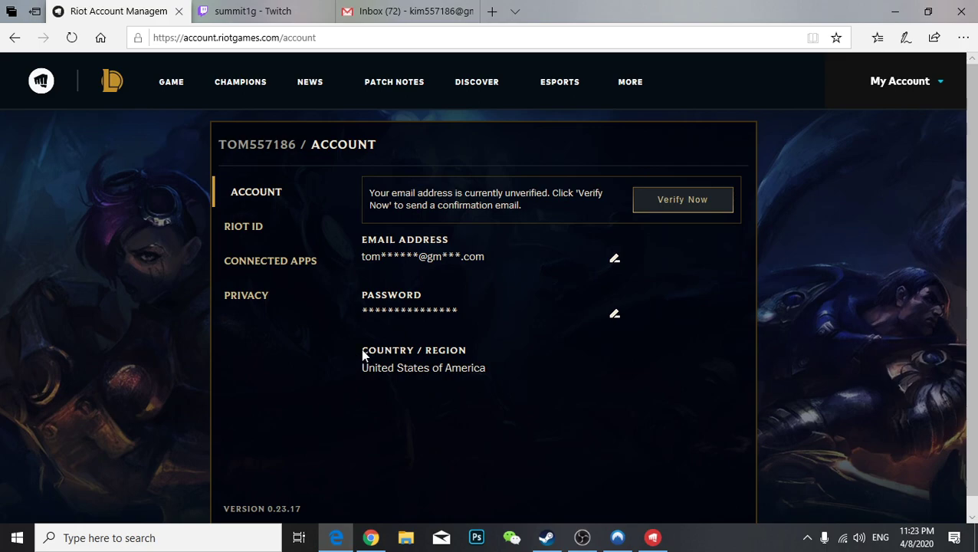
pyautogui.moveTo(473, 361); pyautogui.dragTo(487, 373)
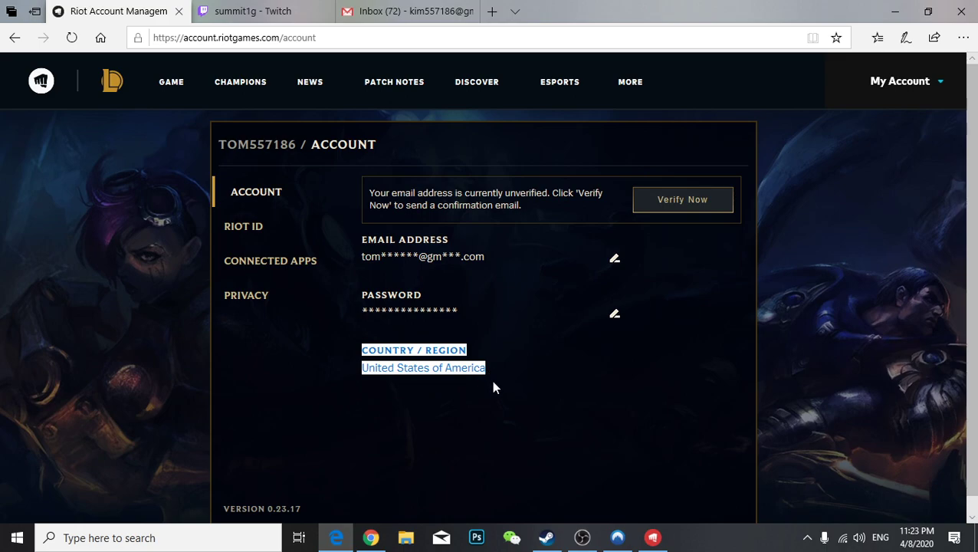
pyautogui.click(493, 382)
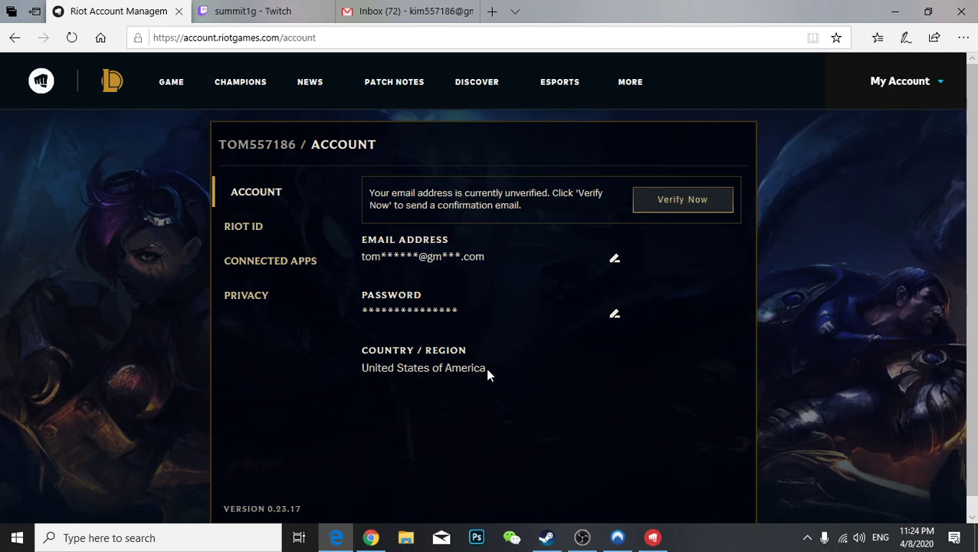
pyautogui.moveTo(488, 369); pyautogui.dragTo(354, 370)
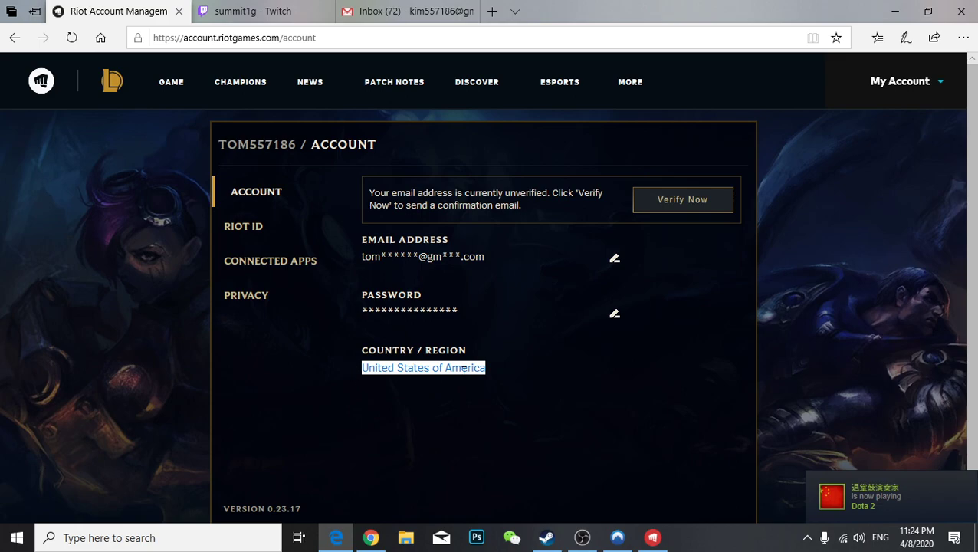
pyautogui.click(334, 363)
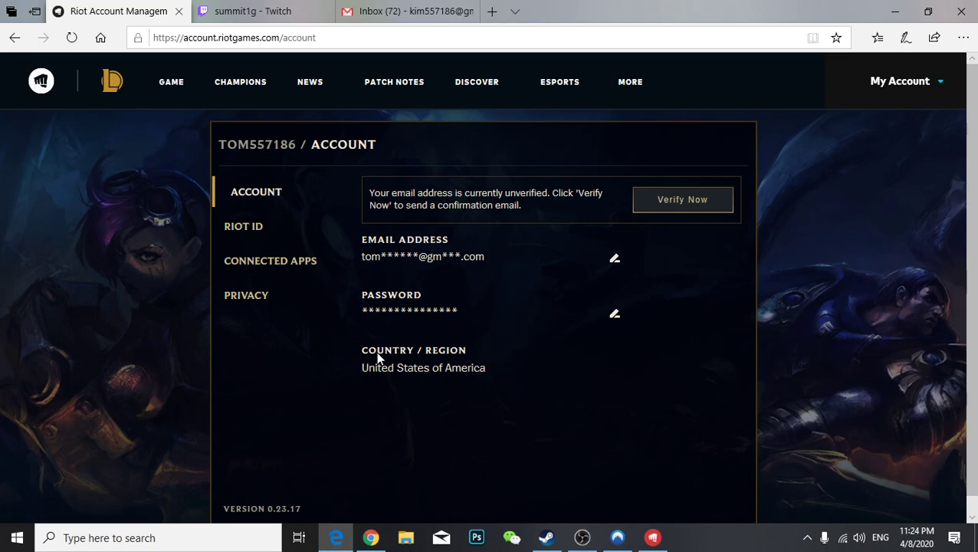
pyautogui.click(895, 9)
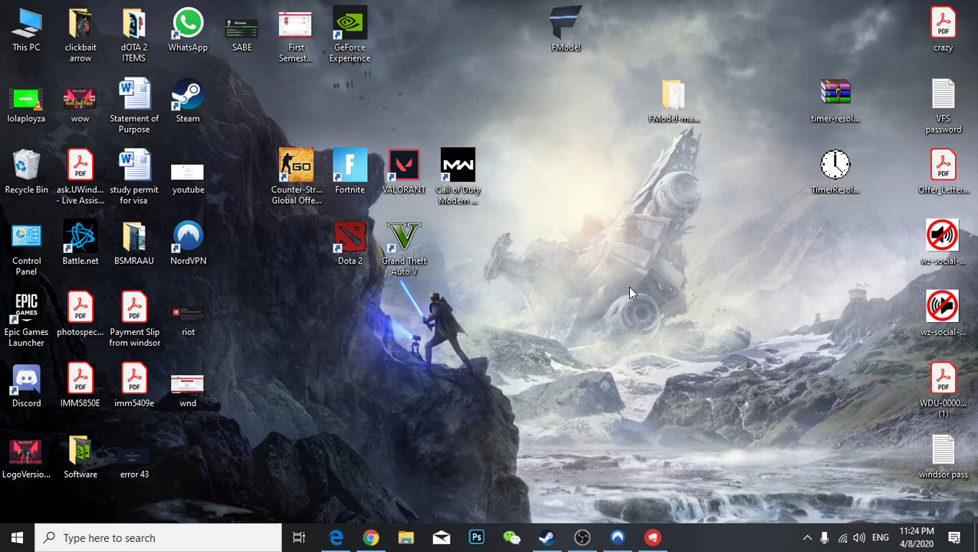
pyautogui.click(618, 538)
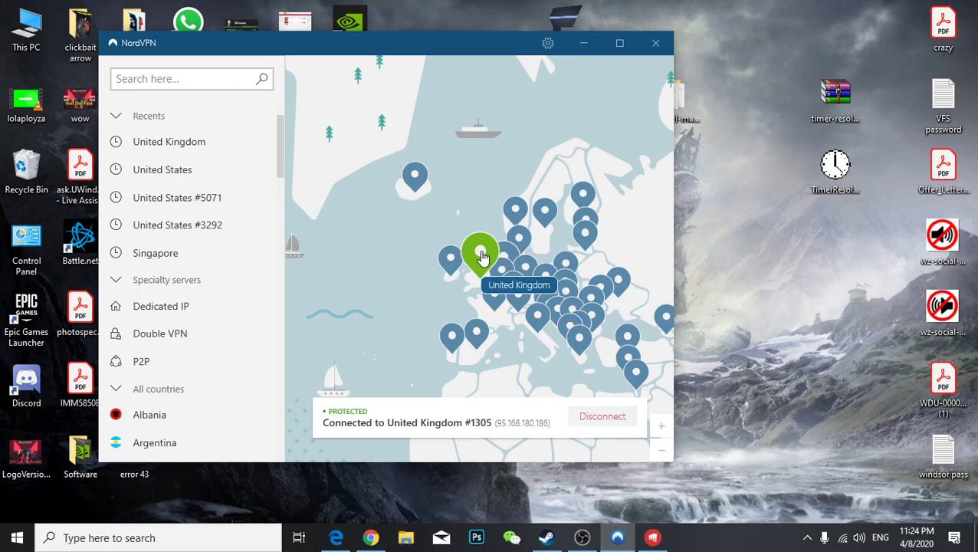
pyautogui.click(584, 45)
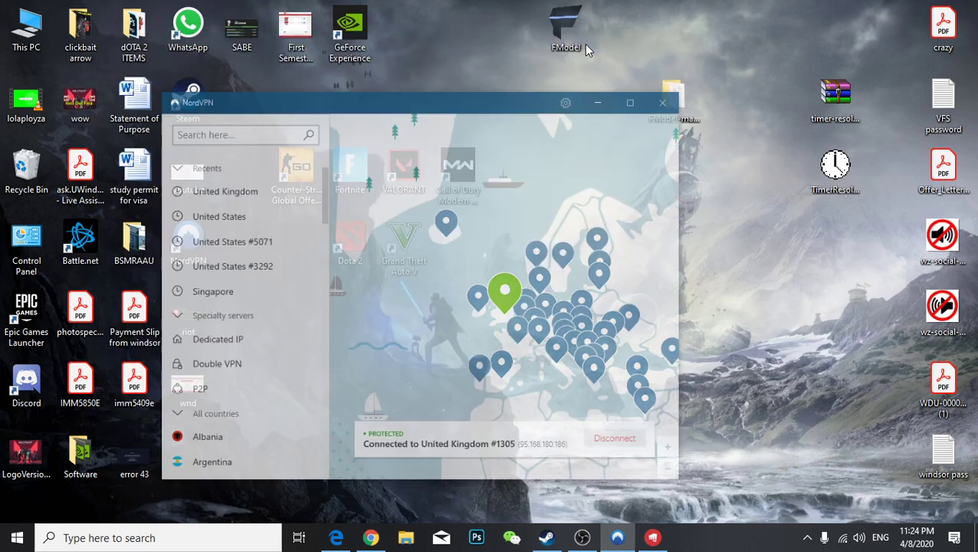
# Search Google for 'psiphone' in a new Chrome tab
pyautogui.click(371, 537)
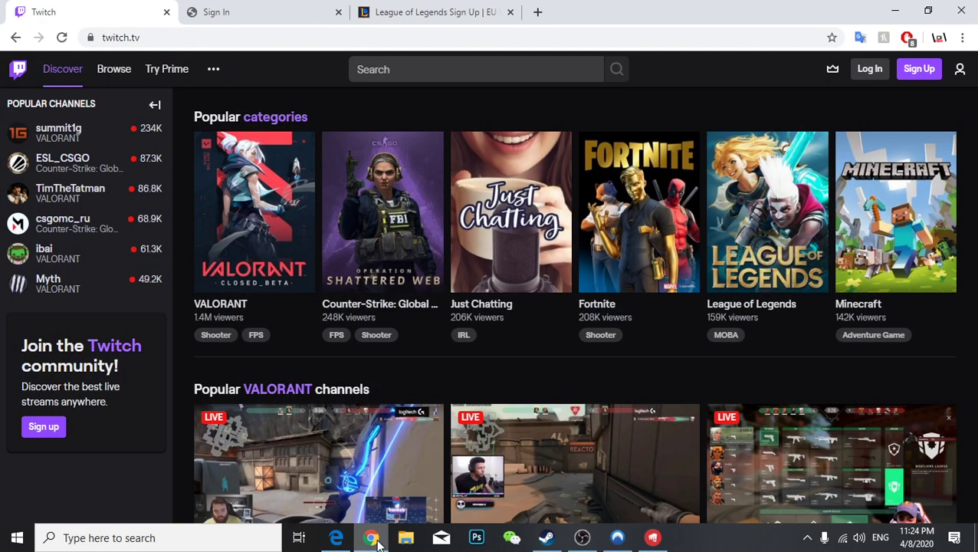
pyautogui.click(537, 10)
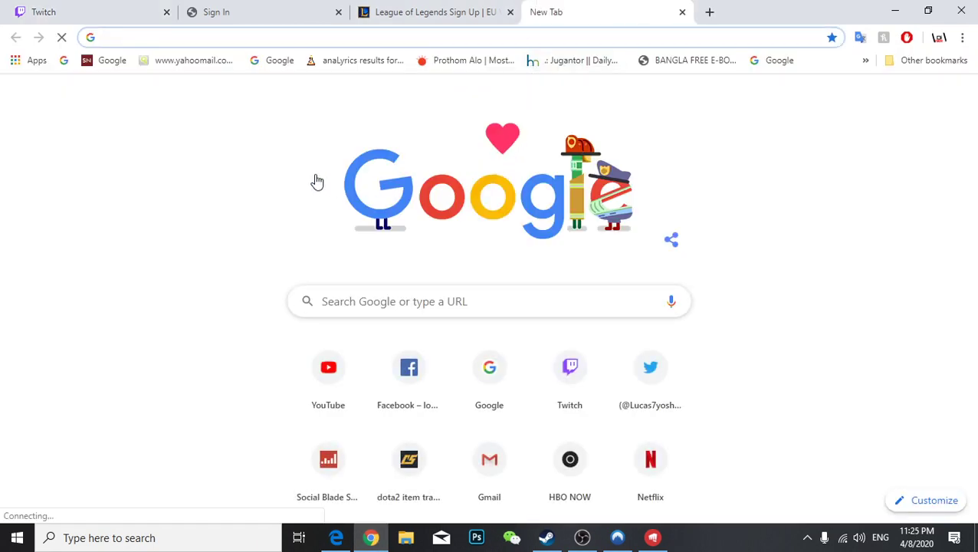
pyautogui.write('p')
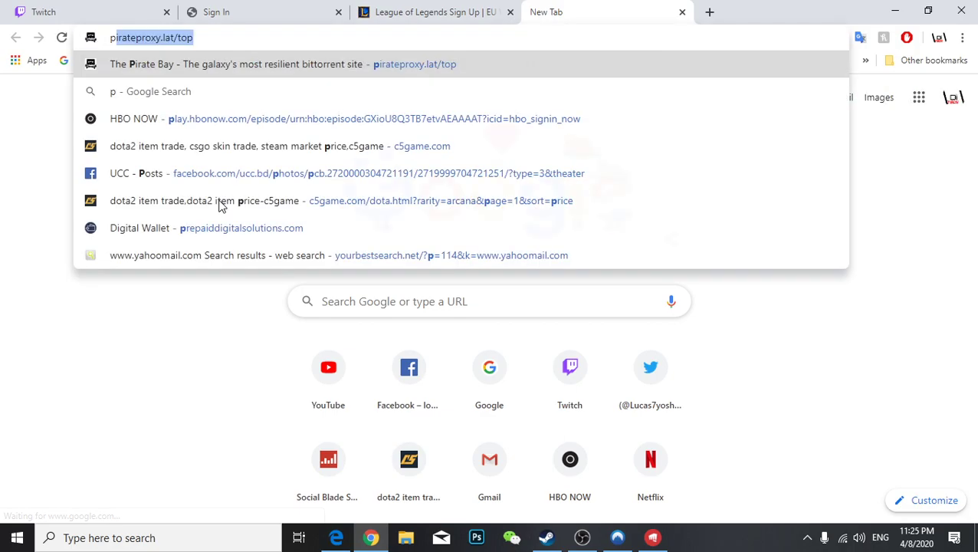
pyautogui.write('sip')
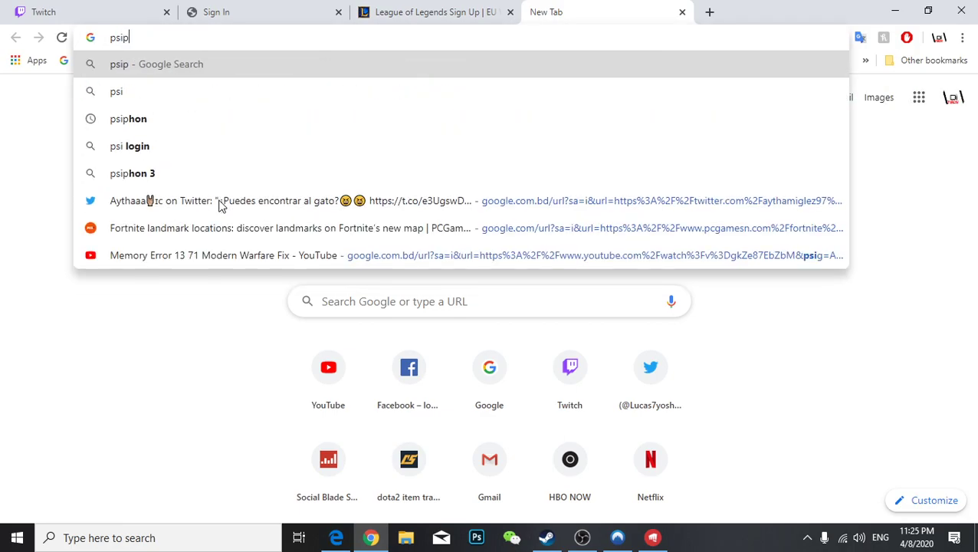
pyautogui.write('hone')
pyautogui.press('Return')
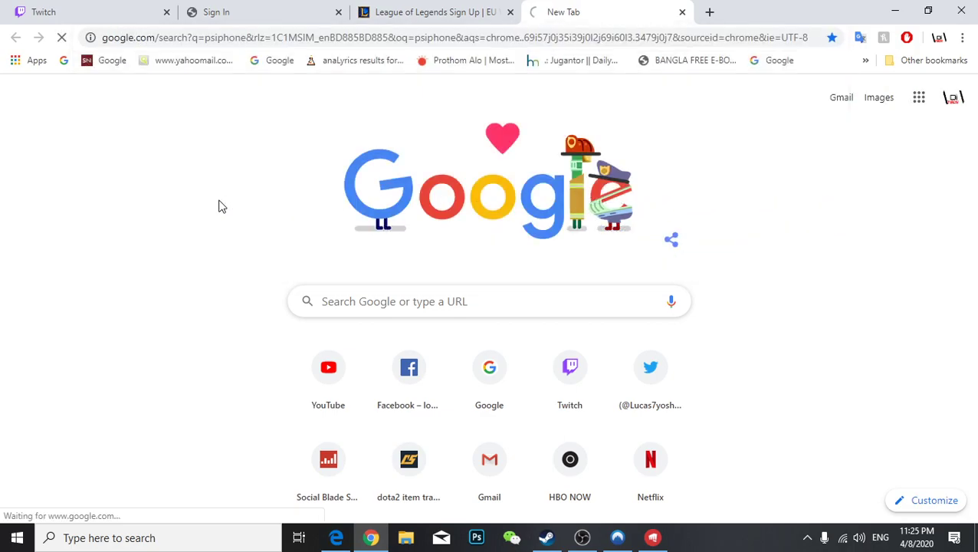
# Download the Psiphon for Windows installer from the psiphon3.com download page
pyautogui.click(255, 255)
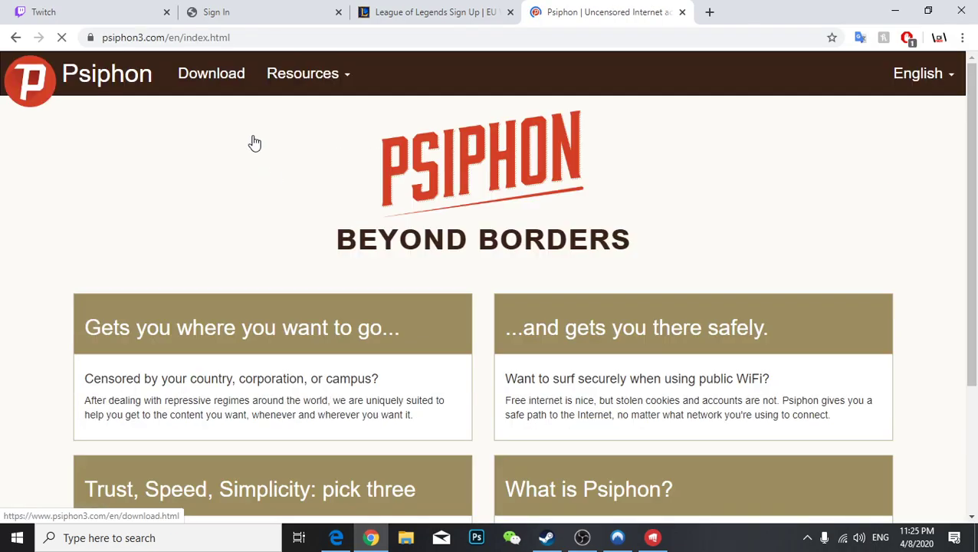
pyautogui.click(223, 83)
pyautogui.click(223, 82)
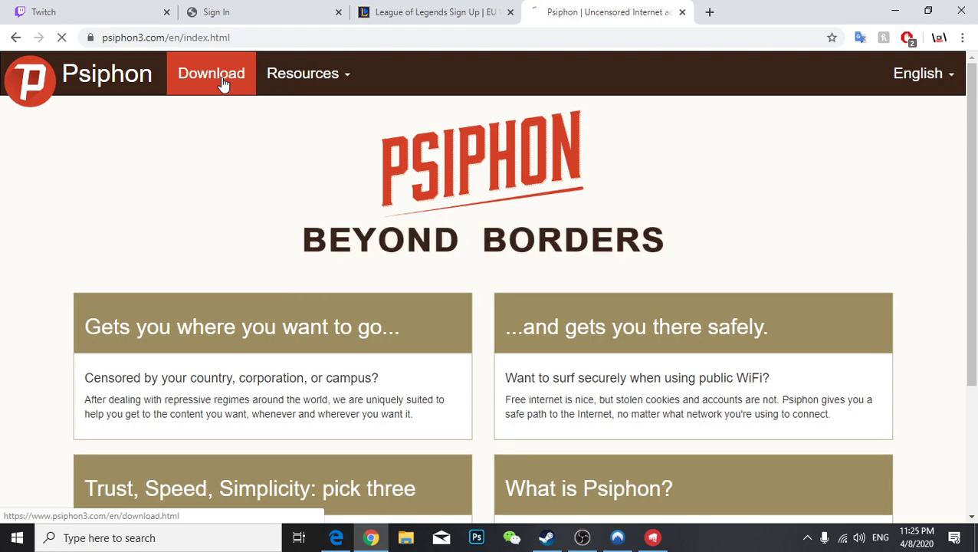
pyautogui.scroll(-9, 469, 255)
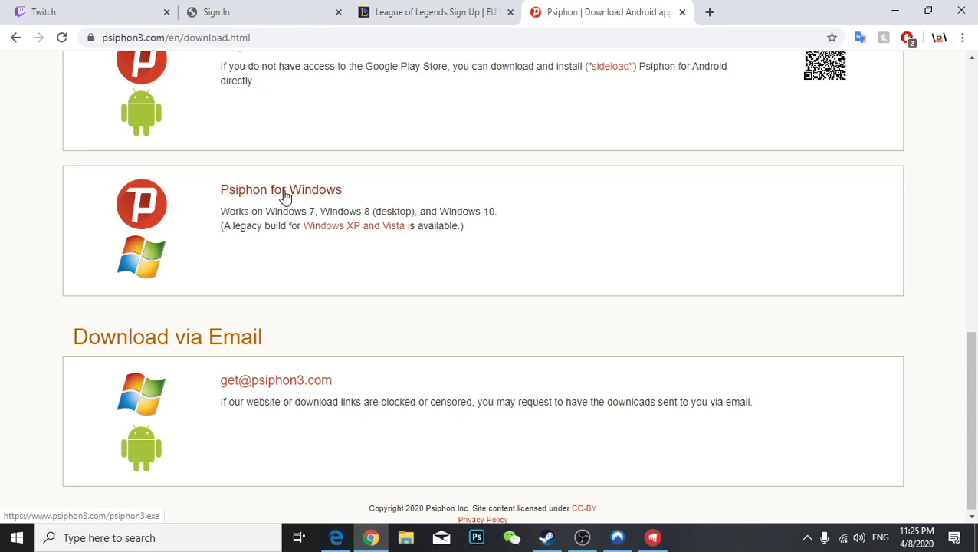
pyautogui.click(283, 191)
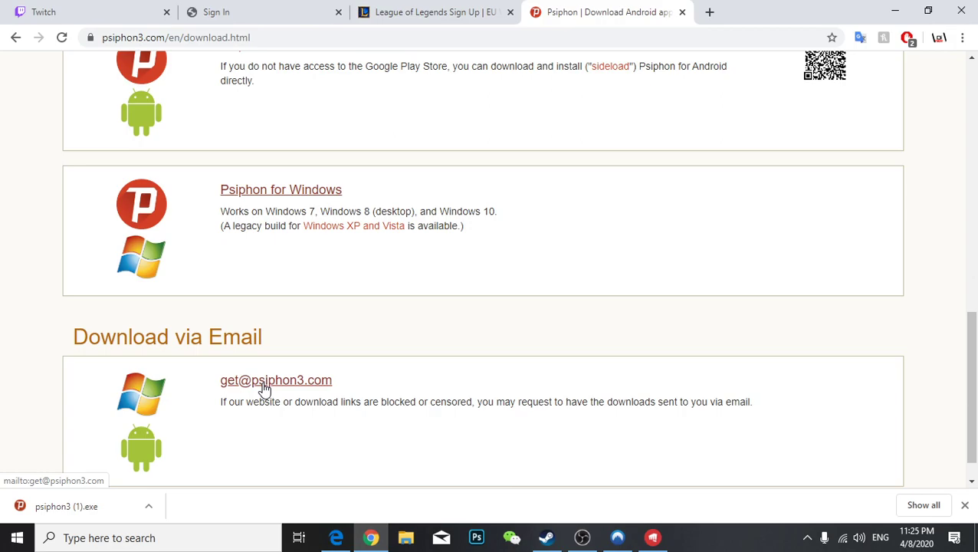
# Close the Psiphon tab, check the NordVPN connection, and look over the EU West sign-up page
pyautogui.click(683, 11)
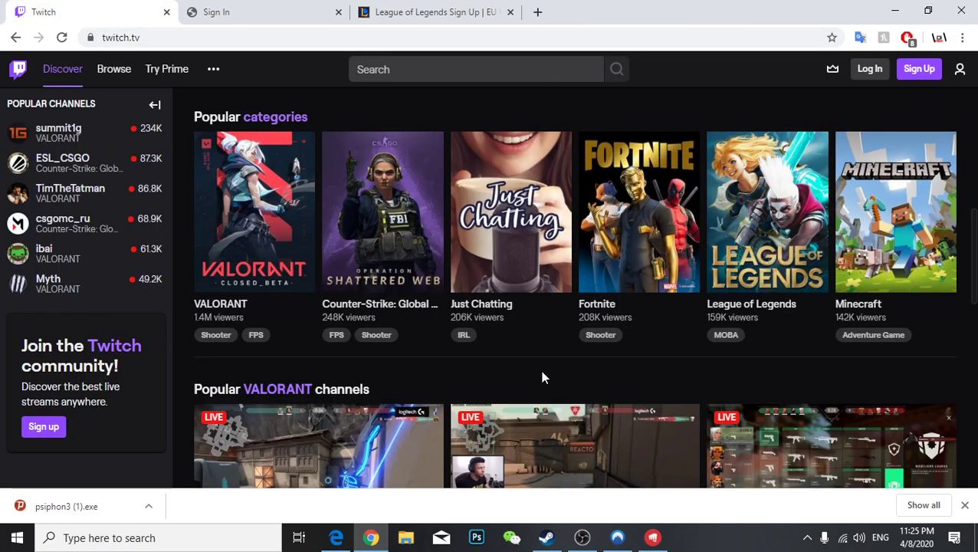
pyautogui.click(445, 13)
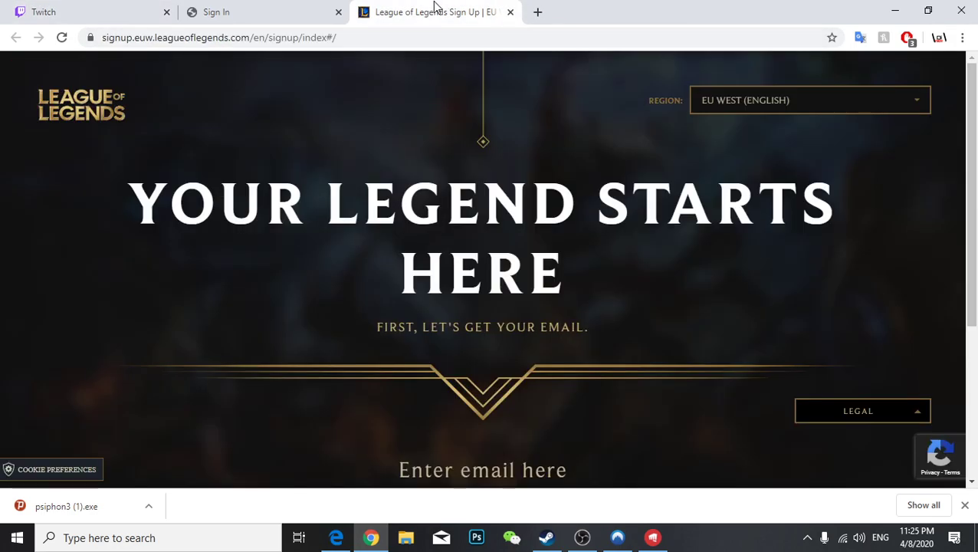
pyautogui.click(618, 538)
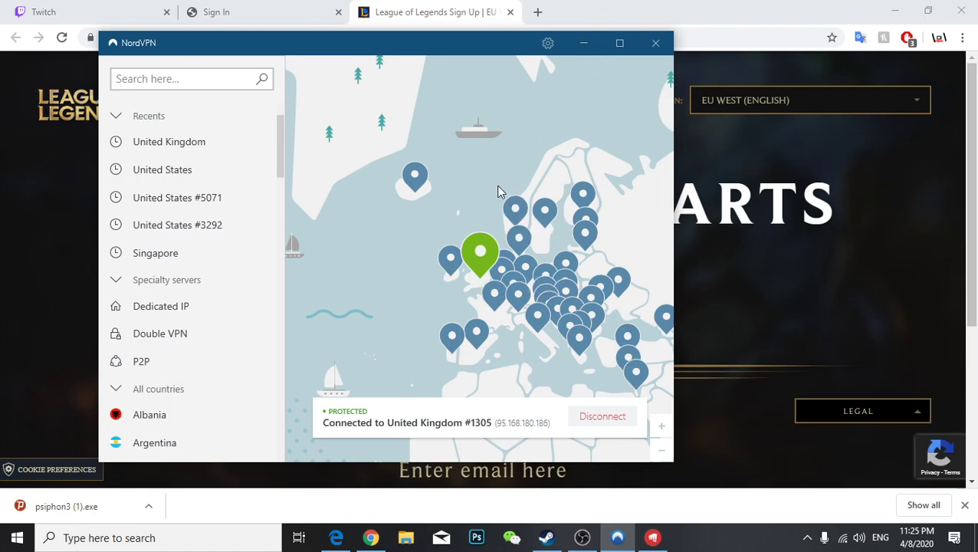
pyautogui.click(582, 42)
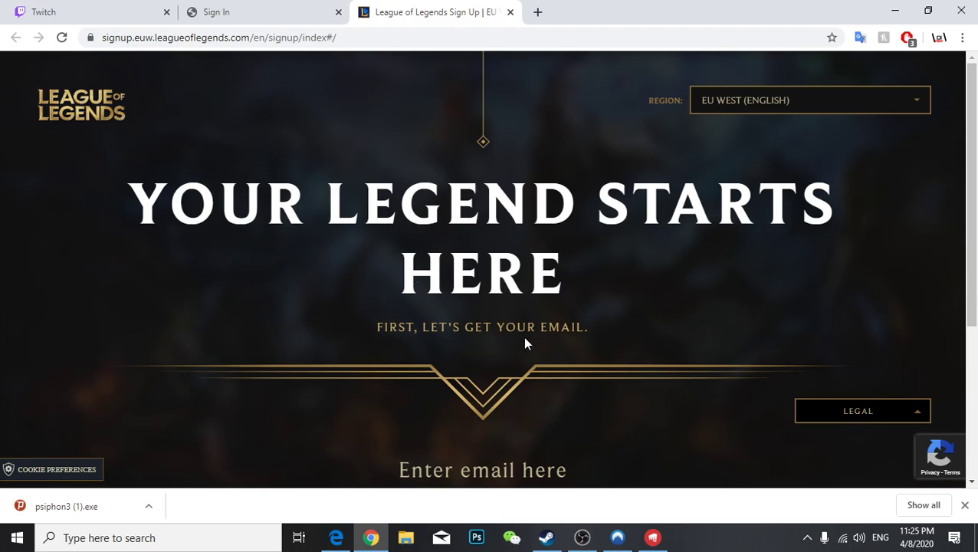
pyautogui.scroll(-1, 536, 322)
pyautogui.scroll(1, 767, 191)
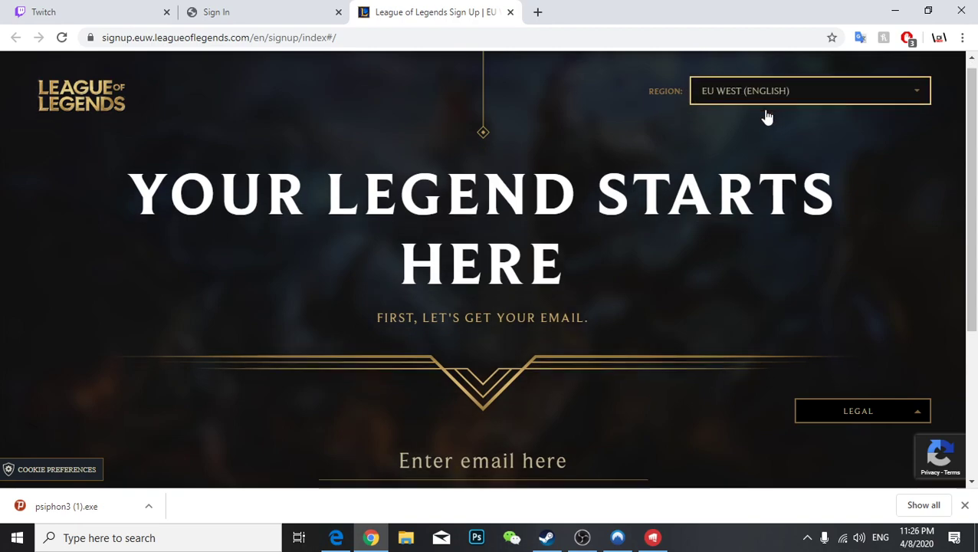
pyautogui.scroll(-2, 572, 291)
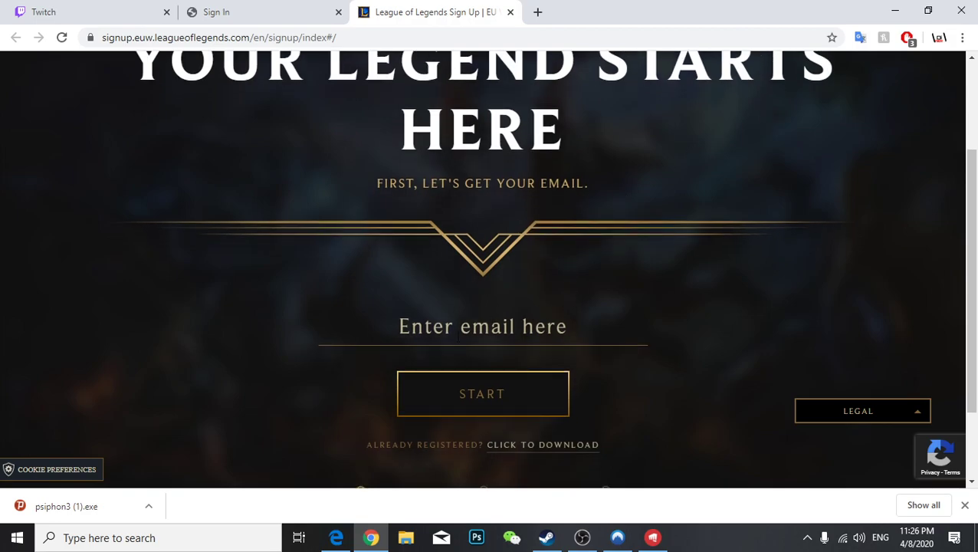
pyautogui.scroll(2, 483, 269)
# Search Google for 'valorant' and open 'The Valorant Closed Beta Starts April 7' article
pyautogui.click(537, 12)
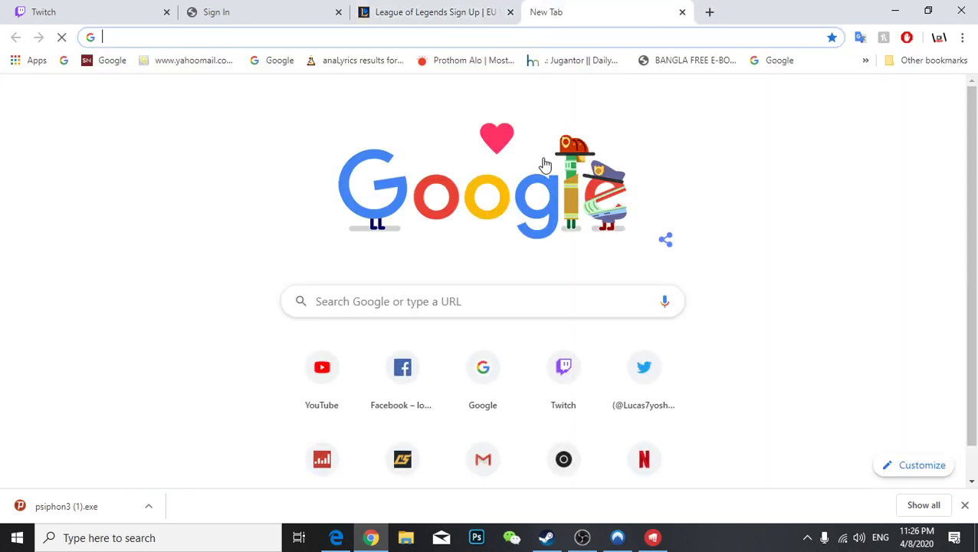
pyautogui.click(482, 373)
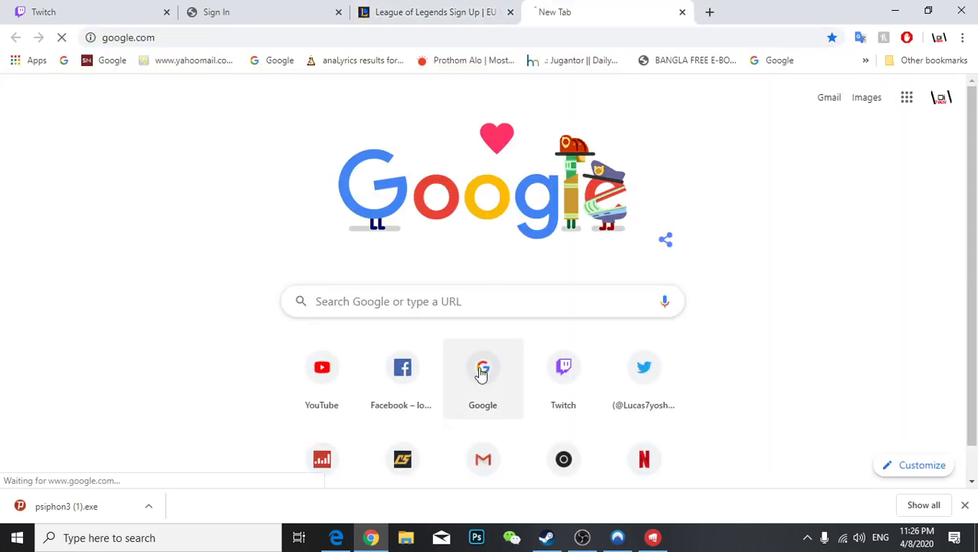
pyautogui.write('va')
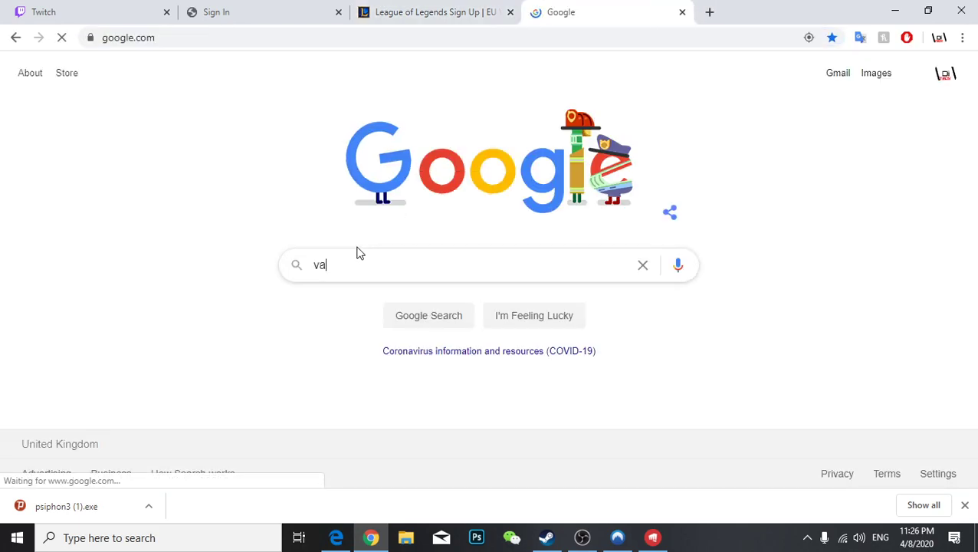
pyautogui.write('lo')
pyautogui.click(365, 293)
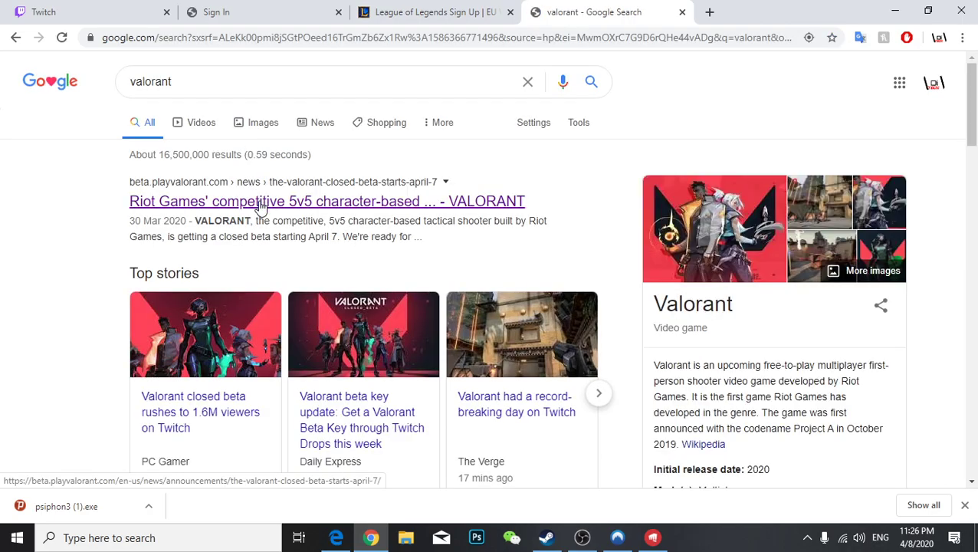
pyautogui.click(261, 204)
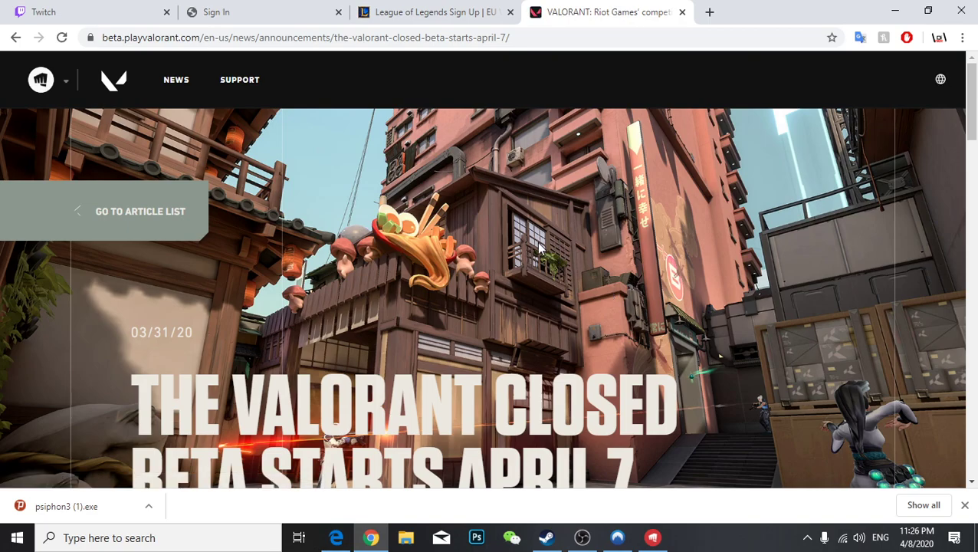
# Go from the closed-beta article to the beta.playvalorant.com homepage and scroll to its FAQ
pyautogui.scroll(-4, 539, 247)
pyautogui.scroll(-7, 670, 283)
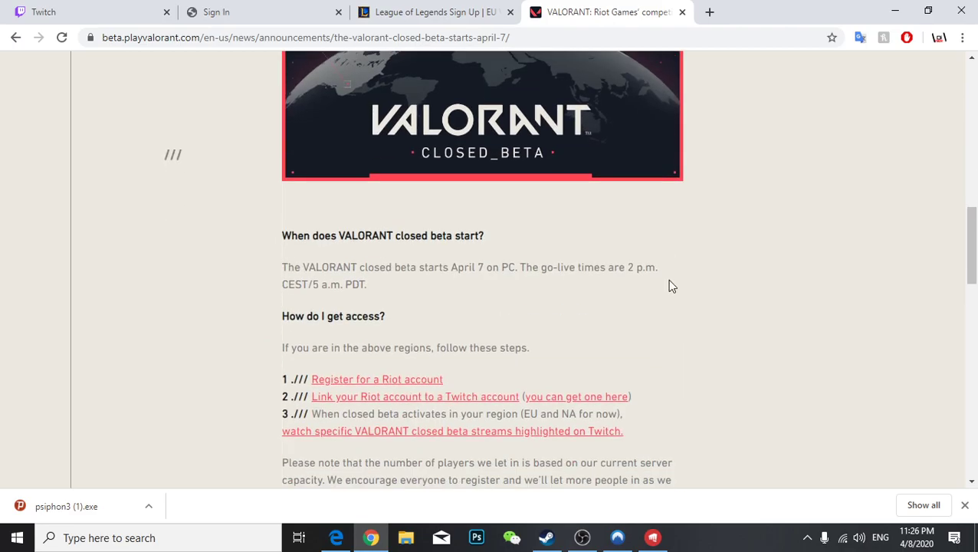
pyautogui.scroll(-15, 671, 285)
pyautogui.scroll(11, 669, 281)
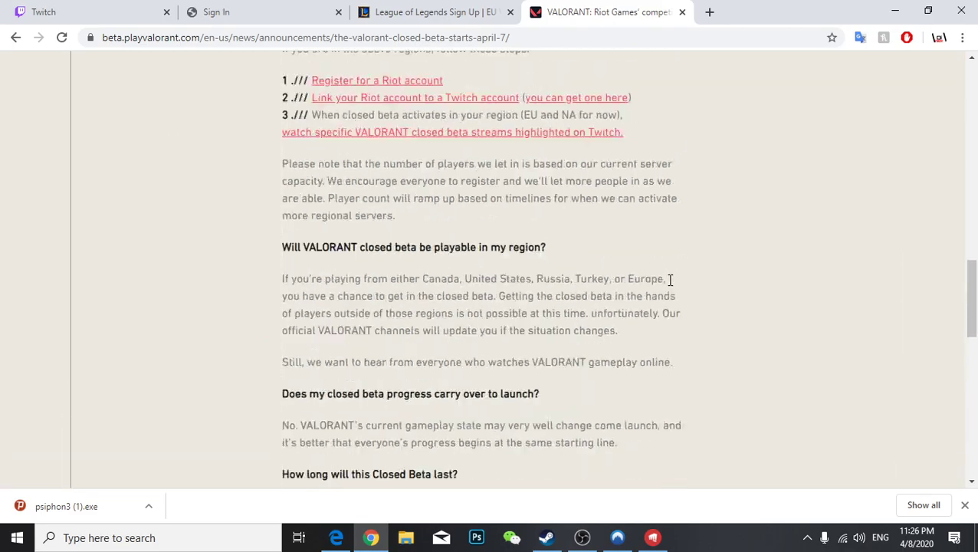
pyautogui.scroll(15, 670, 281)
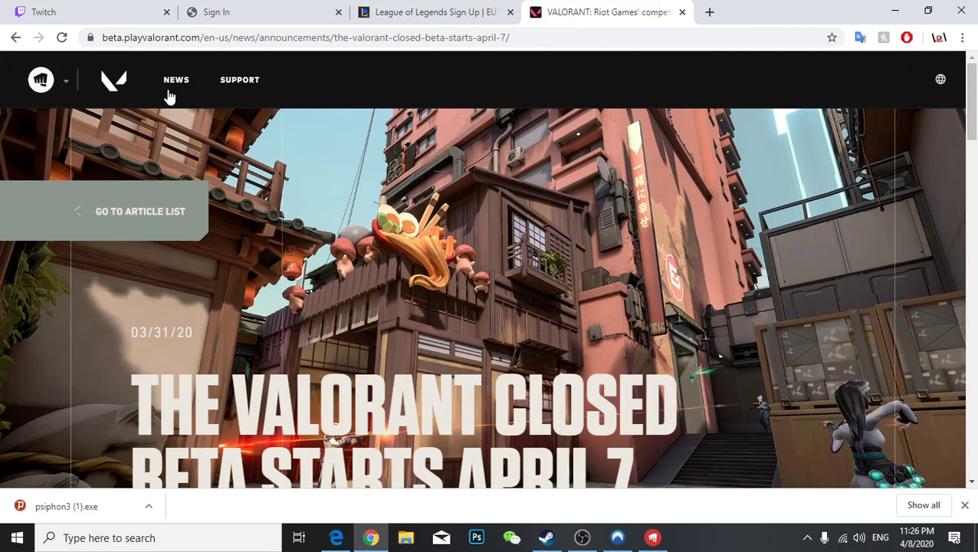
pyautogui.click(115, 85)
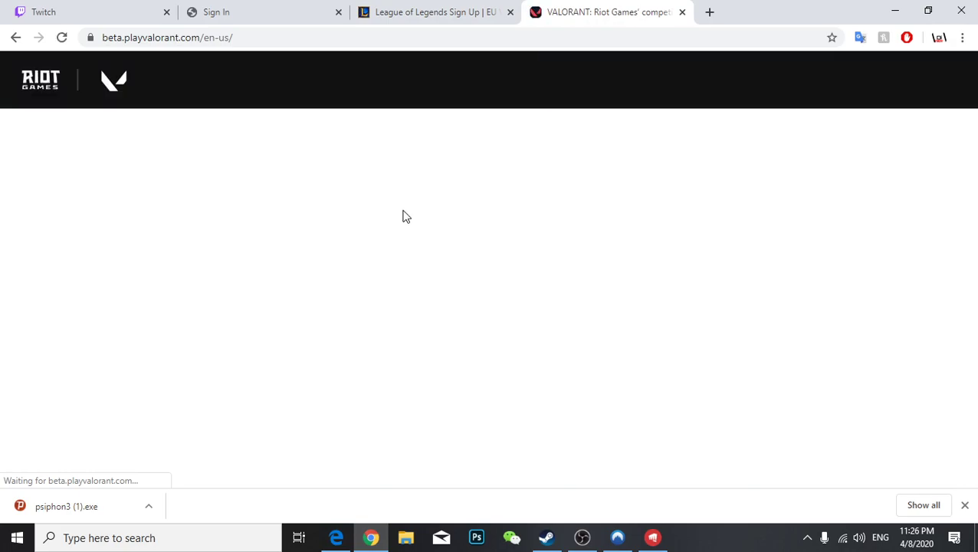
pyautogui.scroll(-2, 544, 236)
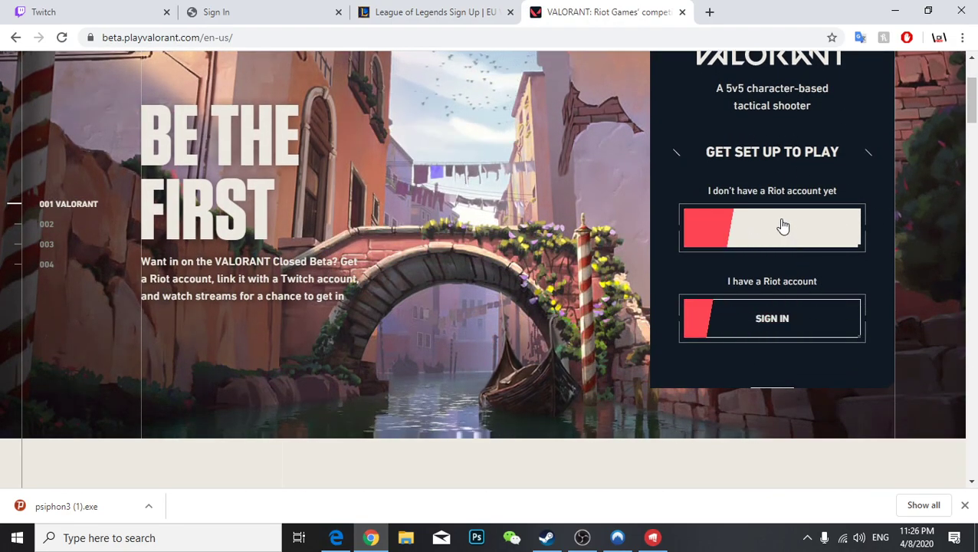
pyautogui.scroll(1, 782, 226)
pyautogui.scroll(-3, 683, 326)
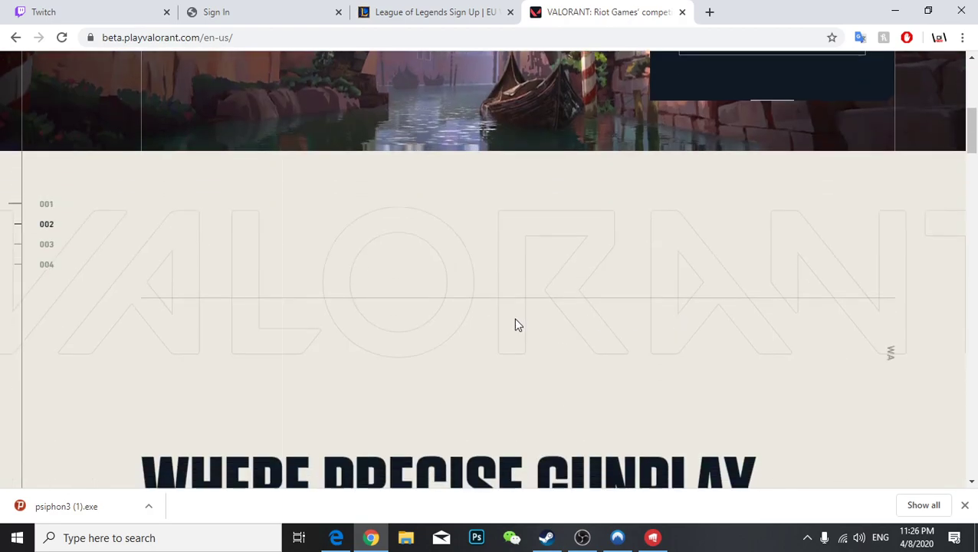
pyautogui.scroll(-10, 516, 325)
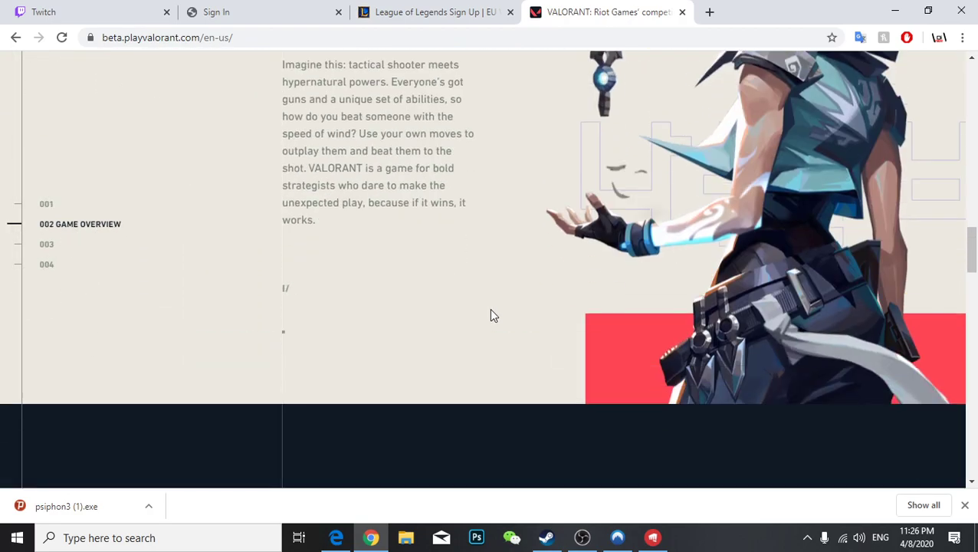
pyautogui.scroll(-10, 491, 316)
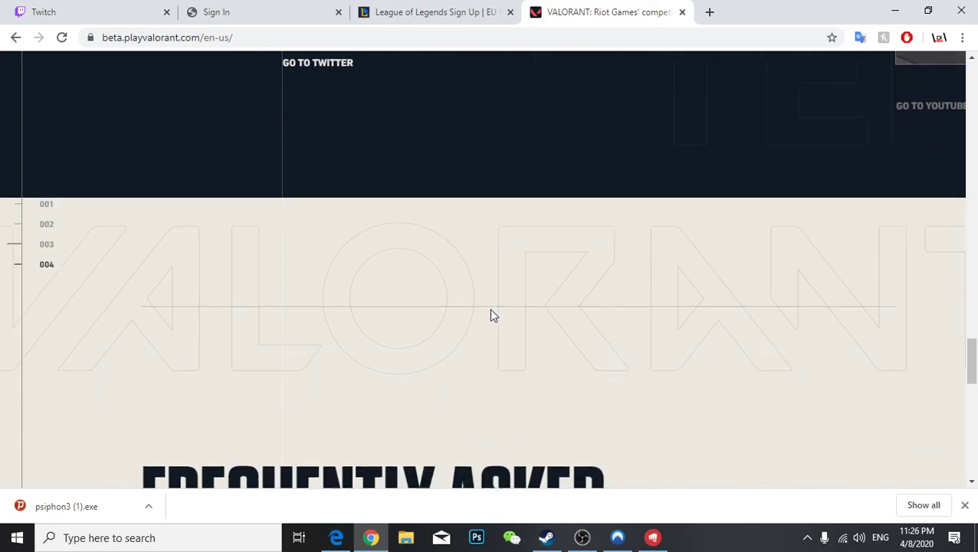
# Close the VALORANT tab and briefly check the existing Riot account page
pyautogui.click(682, 12)
pyautogui.scroll(-3, 434, 234)
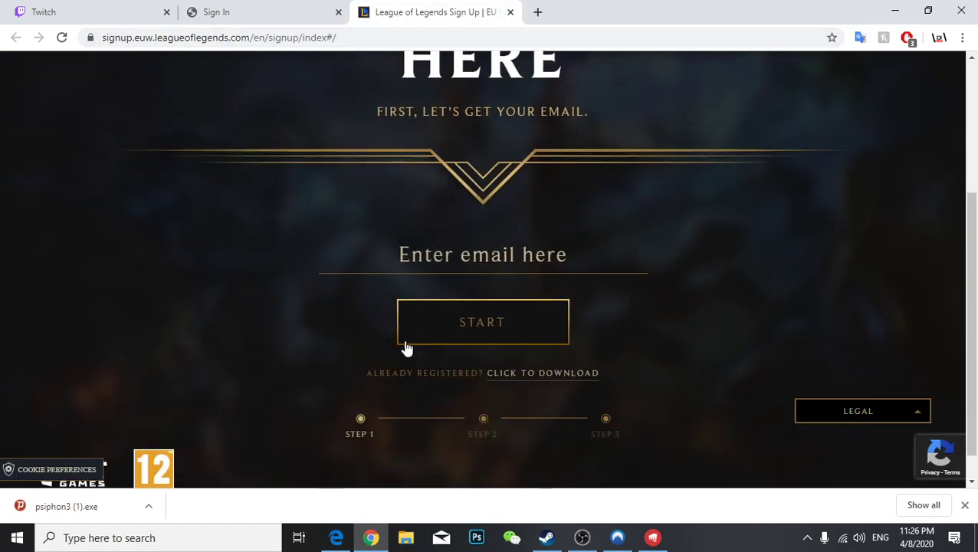
pyautogui.click(338, 538)
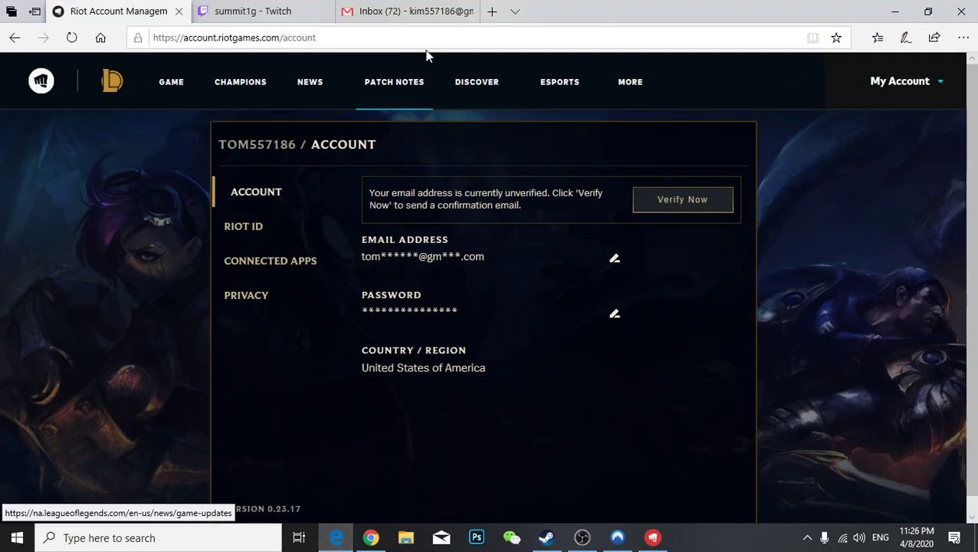
pyautogui.click(894, 9)
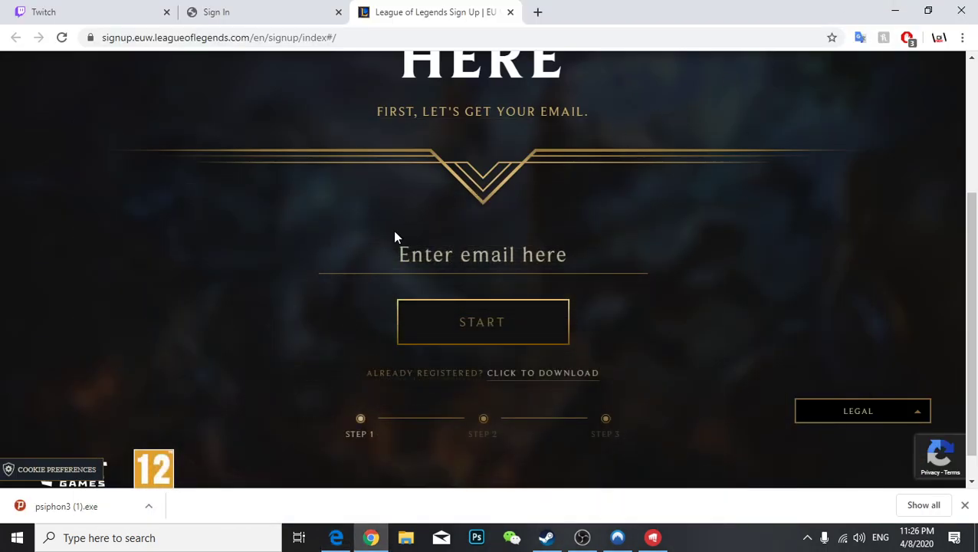
# Enter the sign-up email address and start the League of Legends registration
pyautogui.click(422, 253)
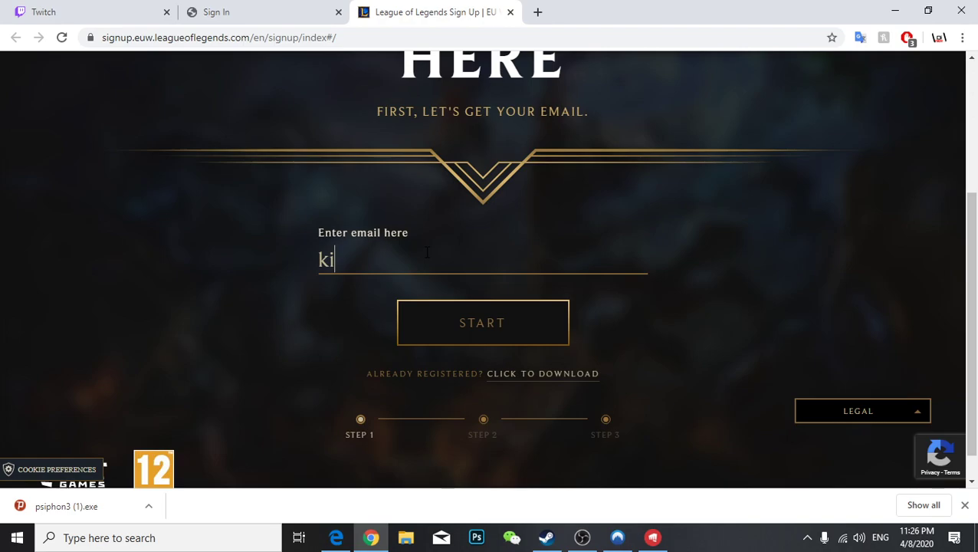
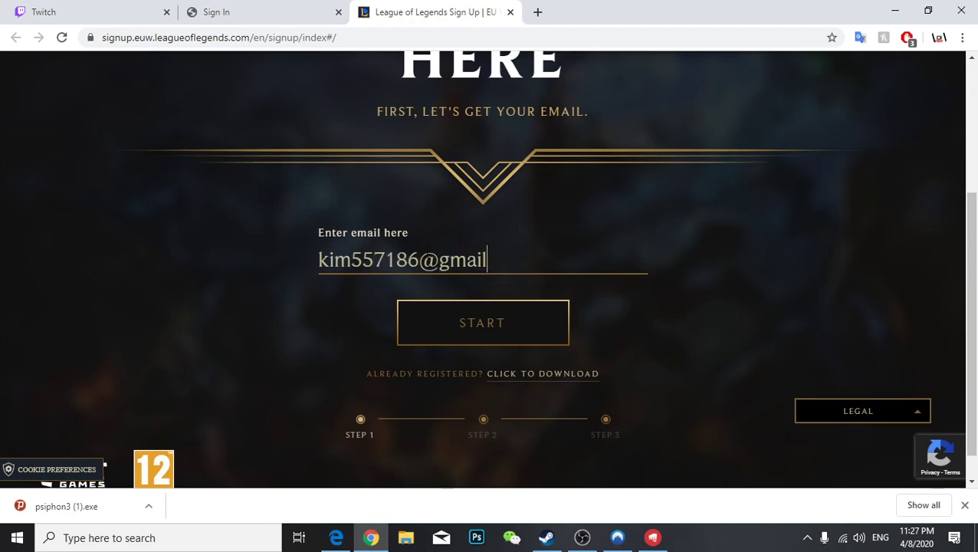
pyautogui.click(469, 326)
# Choose birth day 30 and month November, and open the birth-year list
pyautogui.click(406, 296)
pyautogui.scroll(-5, 404, 229)
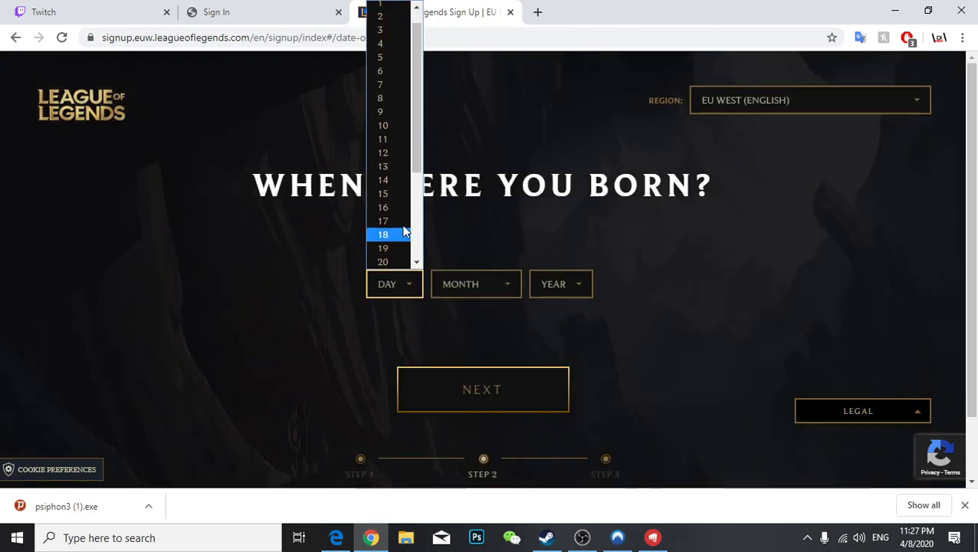
pyautogui.click(395, 249)
pyautogui.click(468, 286)
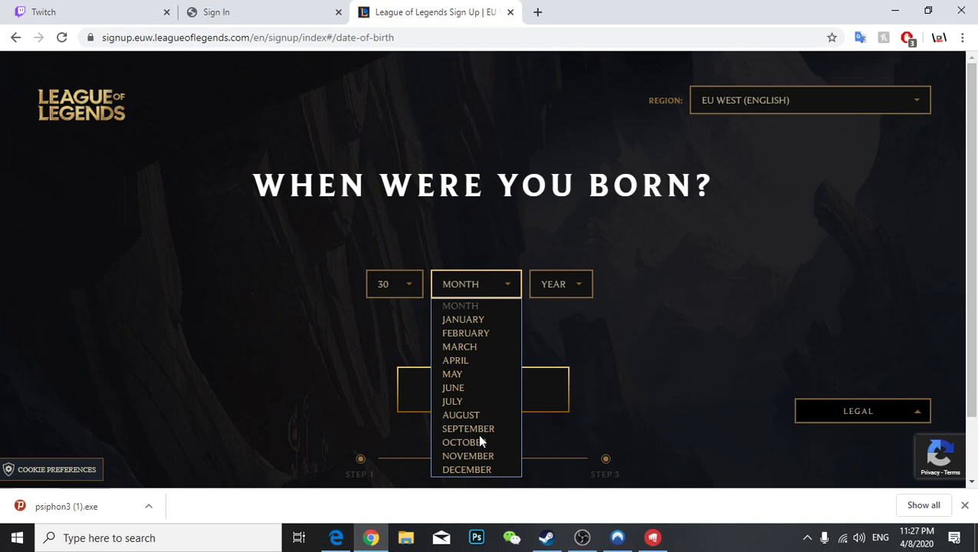
pyautogui.click(490, 456)
pyautogui.click(573, 286)
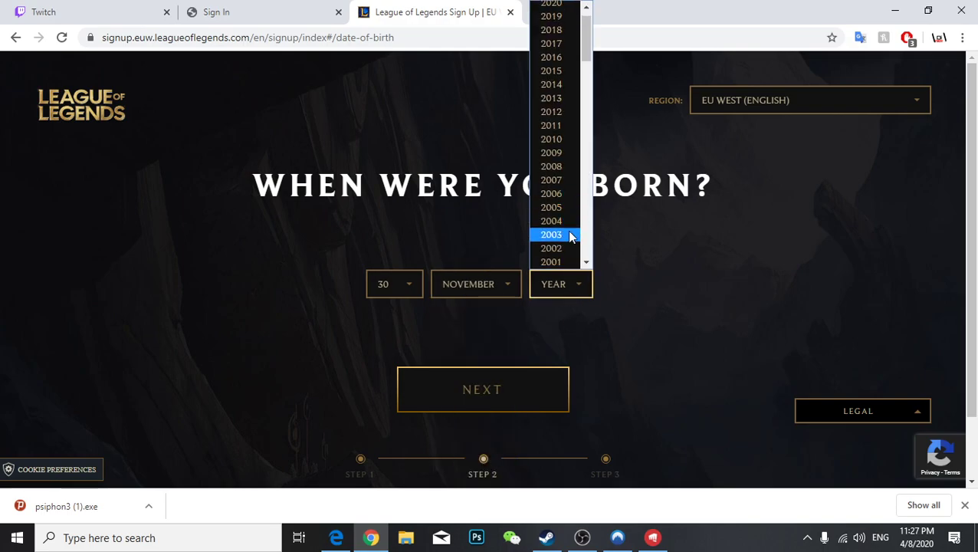
pyautogui.scroll(-6, 562, 240)
pyautogui.scroll(2, 565, 223)
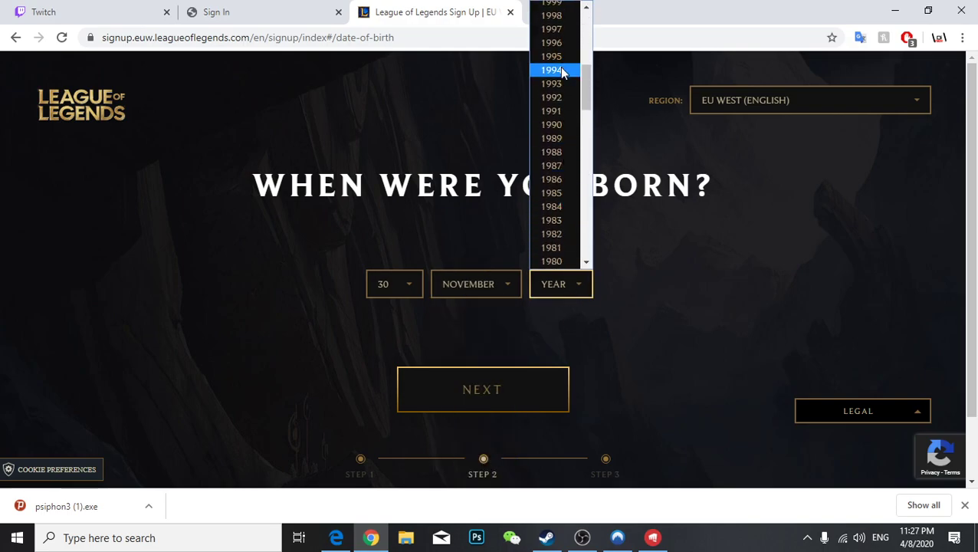
# Pick 1994 as the birth year and continue to the account details step
pyautogui.click(562, 71)
pyautogui.click(471, 401)
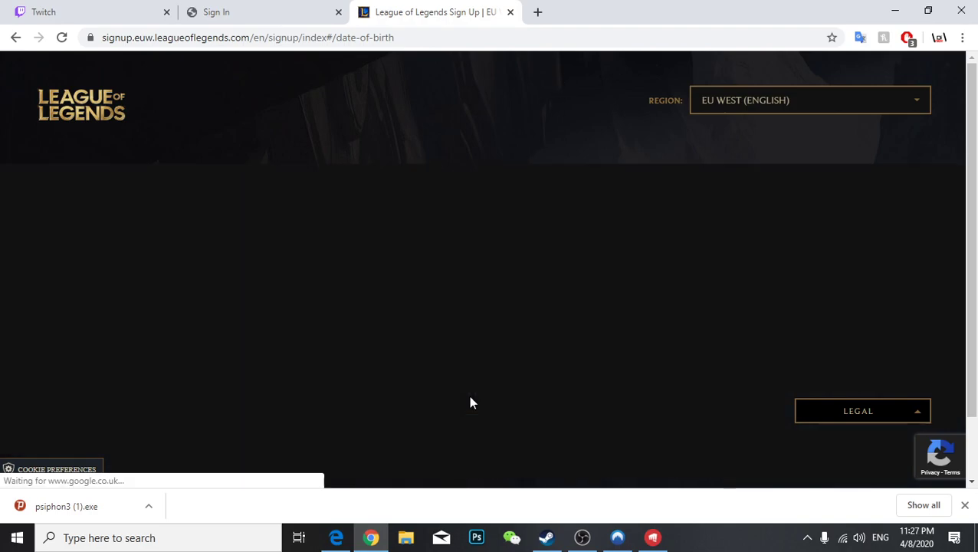
pyautogui.scroll(-2, 428, 253)
pyautogui.scroll(1, 508, 271)
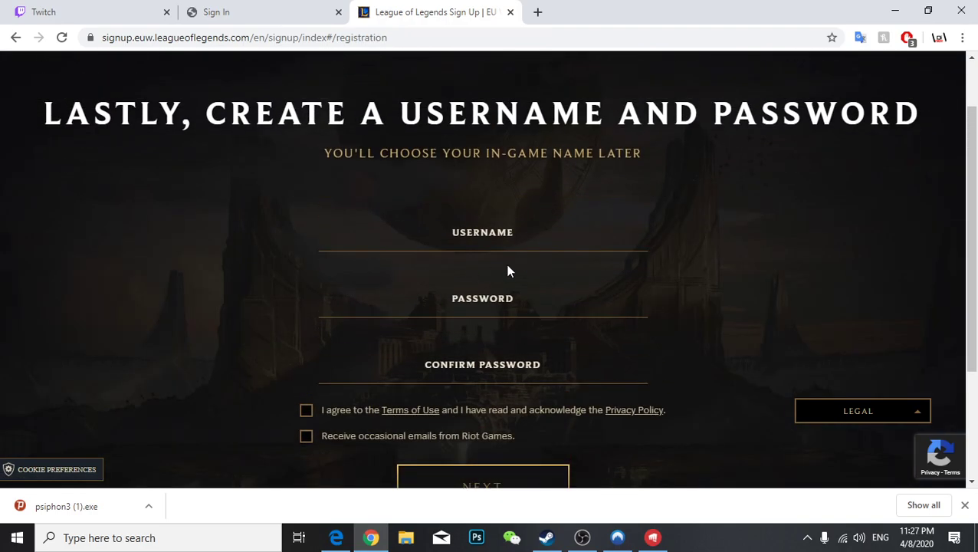
# Enter the account username and password, and repeat the password in the confirm field
pyautogui.click(507, 236)
pyautogui.write('k')
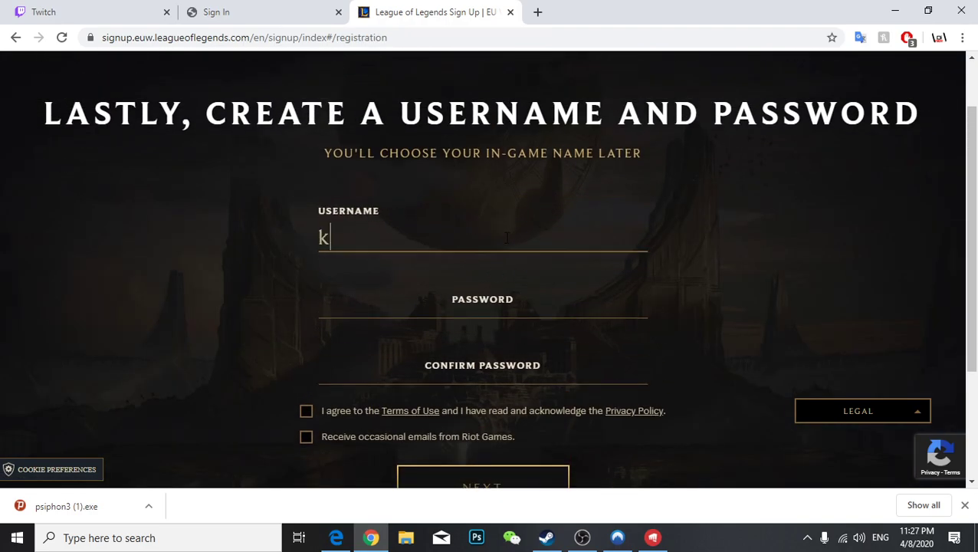
pyautogui.write('im557186')
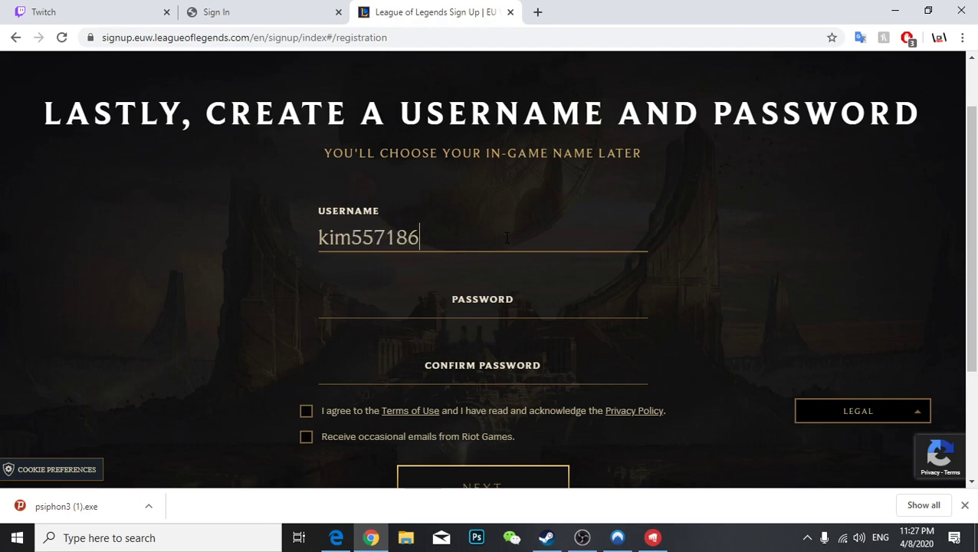
pyautogui.click(462, 307)
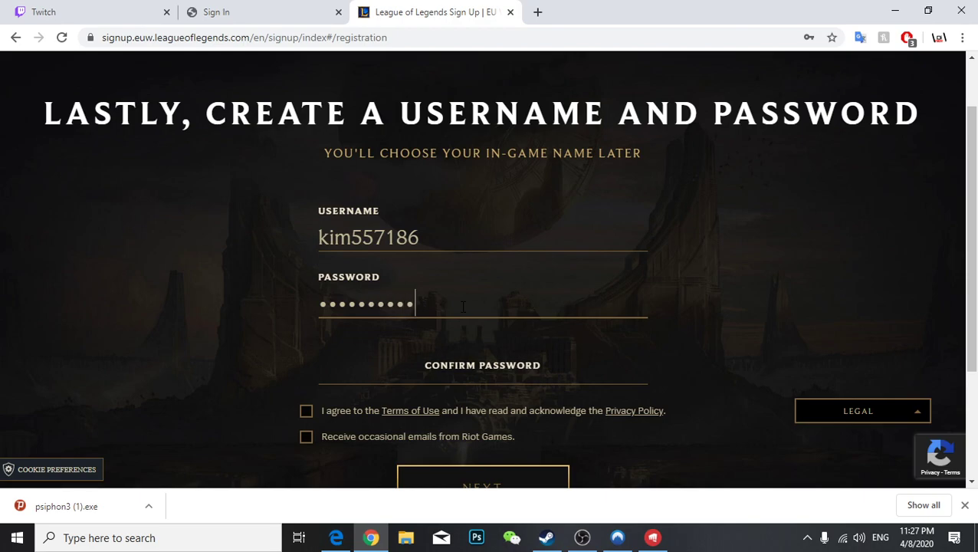
pyautogui.press('Tab')
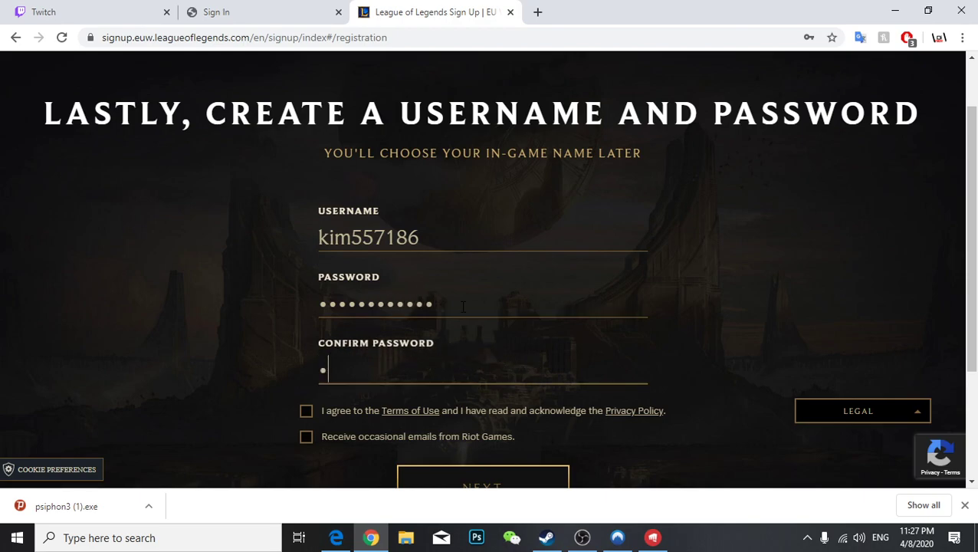
pyautogui.write('•••••••••')
pyautogui.scroll(-1, 463, 307)
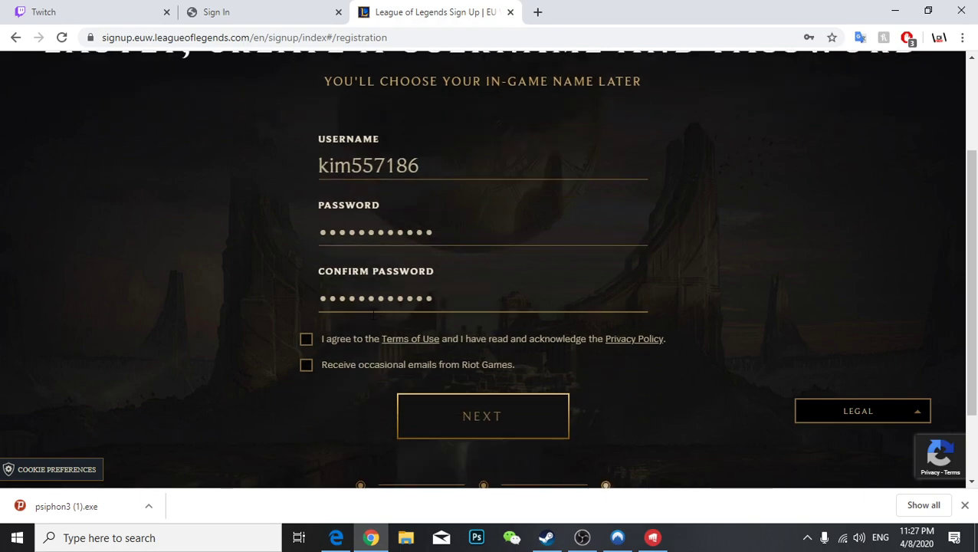
# Opt in to Riot emails, submit registration, confirm the United Kingdom VPN, and dismiss the password prompt
pyautogui.click(307, 365)
pyautogui.click(500, 438)
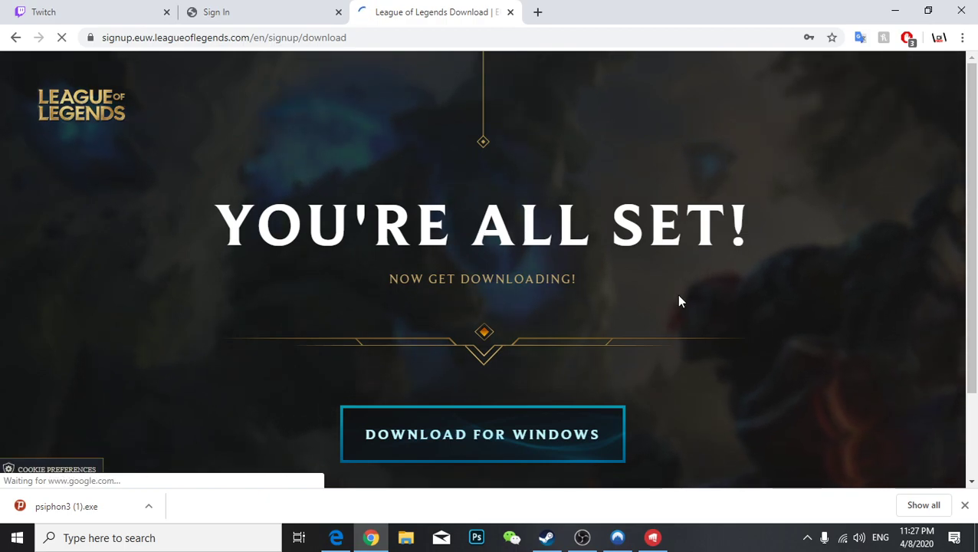
pyautogui.click(618, 538)
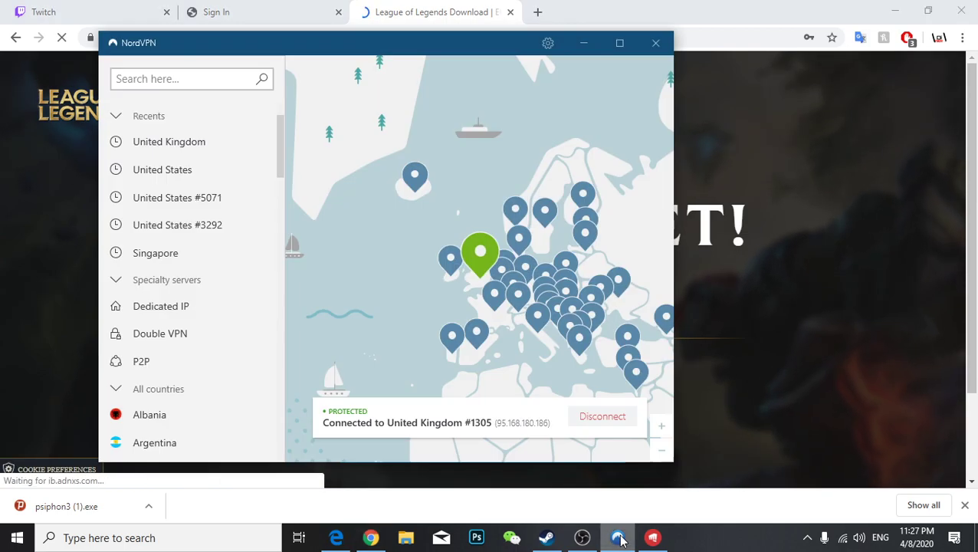
pyautogui.click(619, 539)
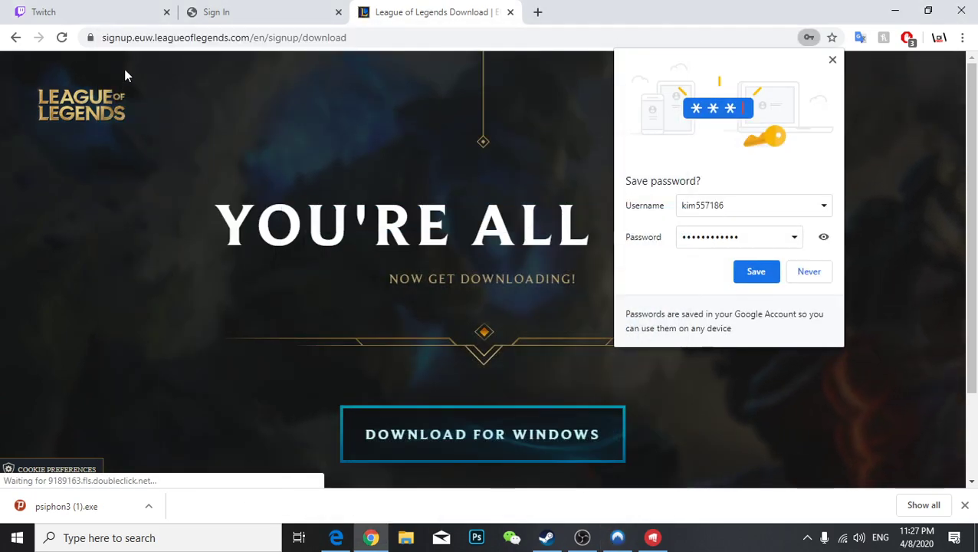
pyautogui.click(832, 60)
# Open the Twitch sign-up form and clear the autofilled username and password
pyautogui.click(97, 7)
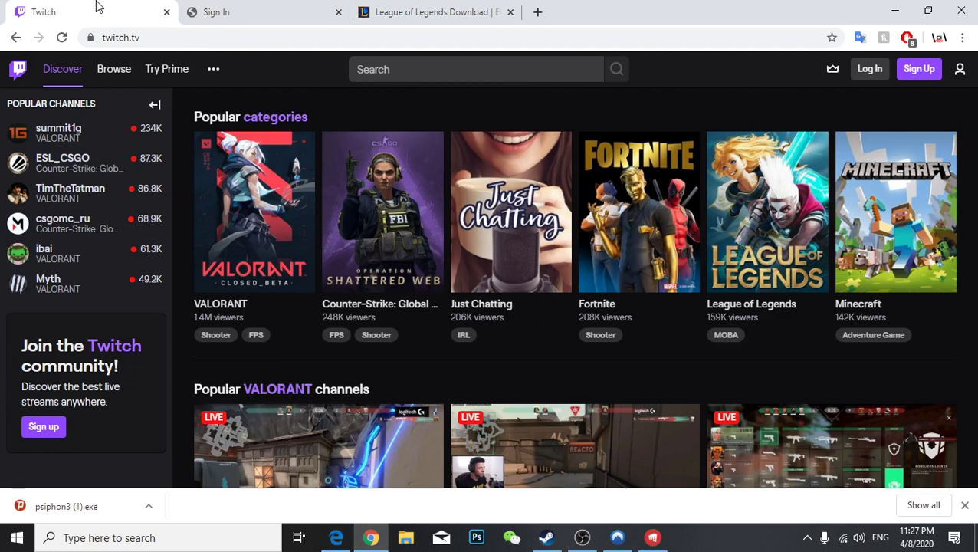
pyautogui.click(920, 71)
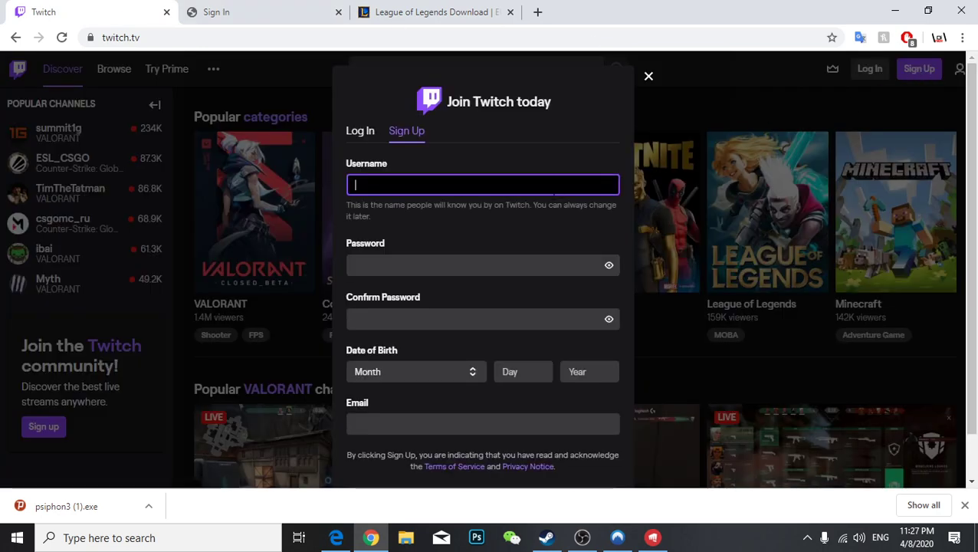
pyautogui.doubleClick(485, 188)
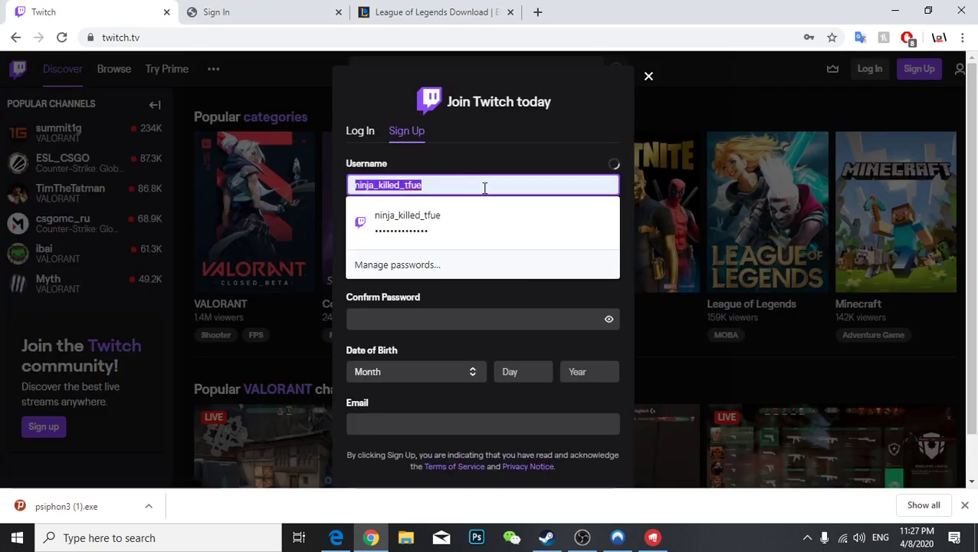
pyautogui.press('BackSpace')
pyautogui.click(499, 318)
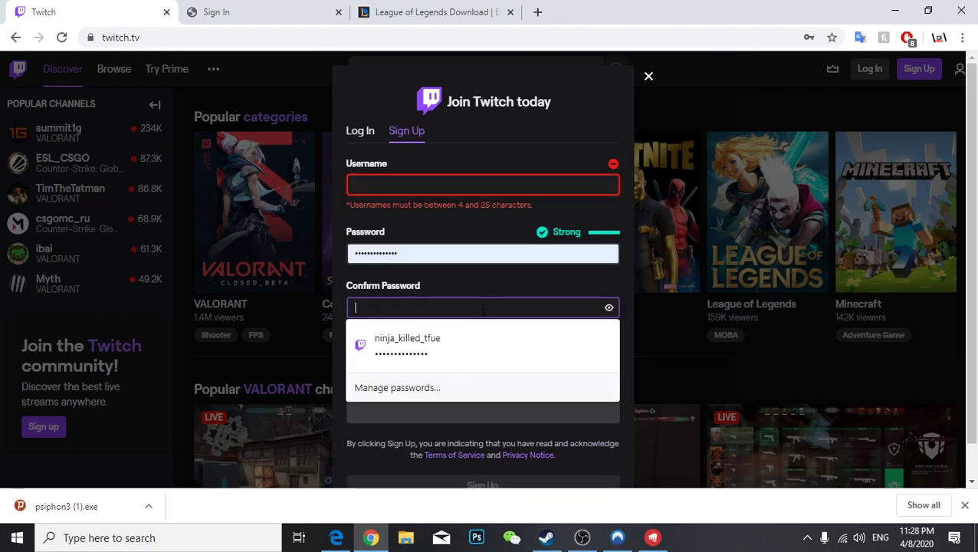
pyautogui.doubleClick(425, 256)
pyautogui.press('BackSpace')
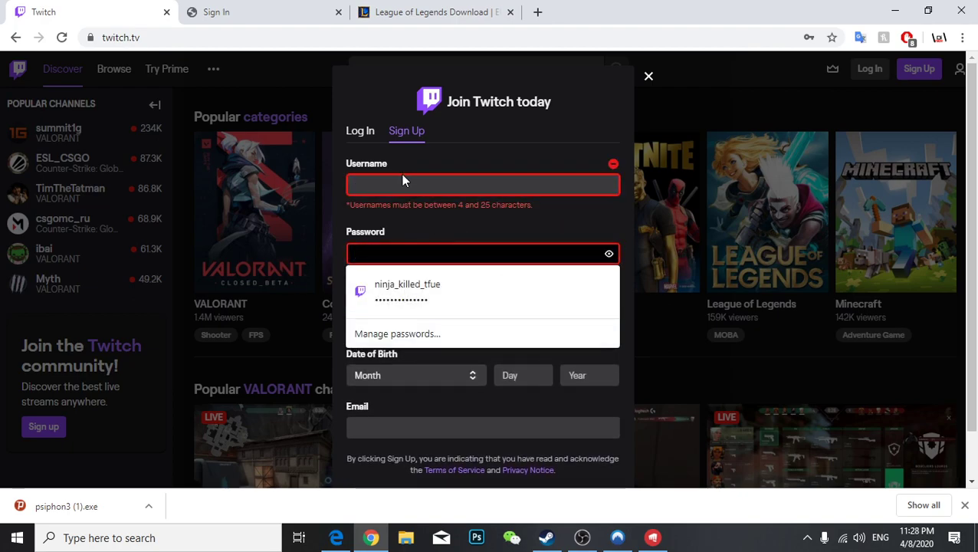
# Enter a new Twitch username and a strong password, and confirm the password
pyautogui.click(405, 180)
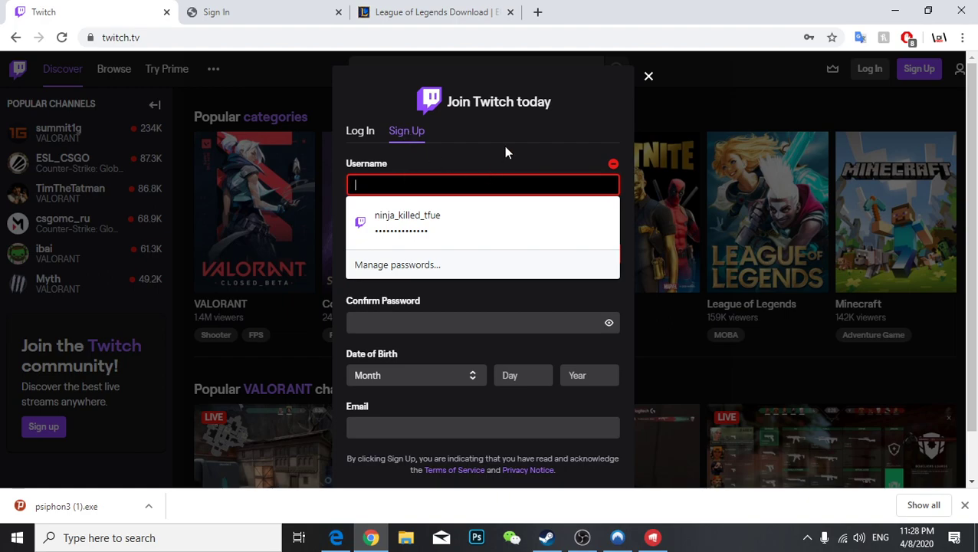
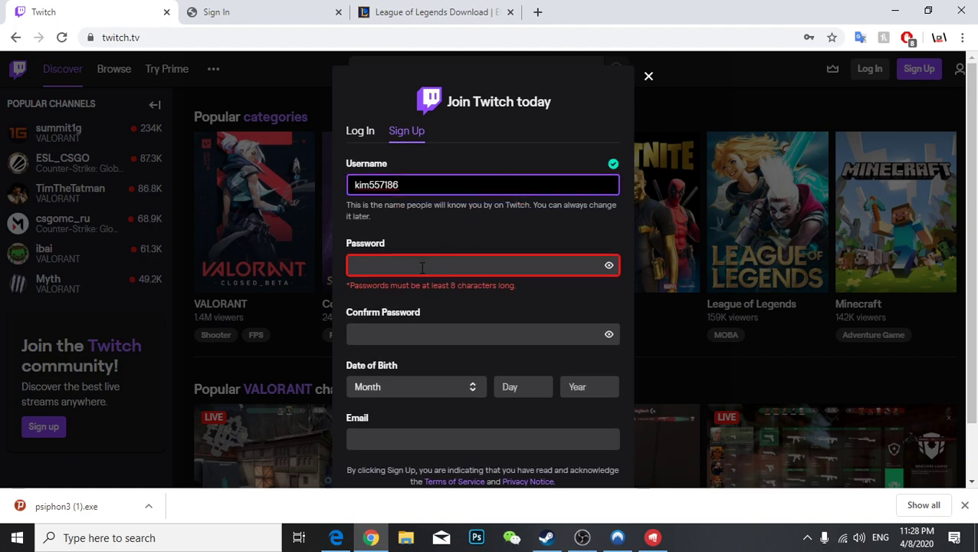
pyautogui.click(422, 267)
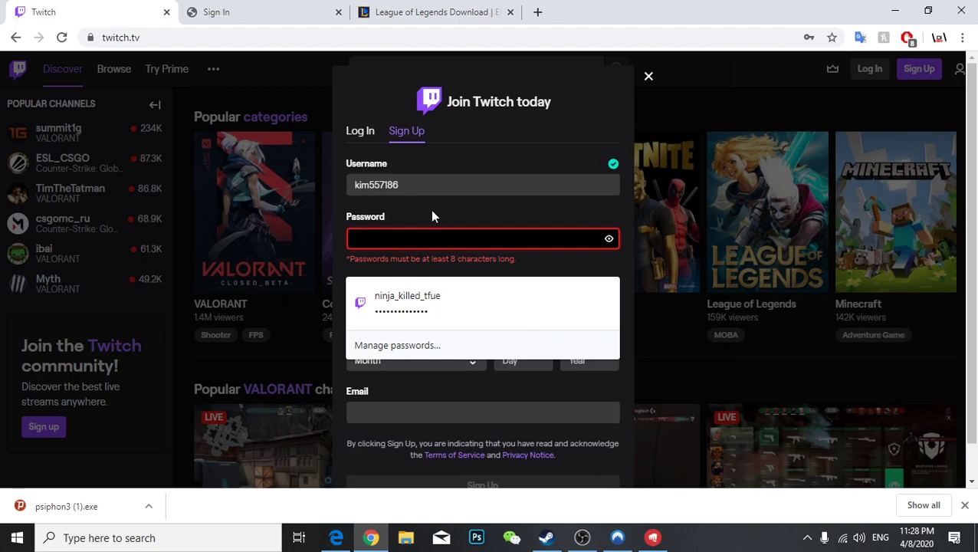
pyautogui.write('k*****')
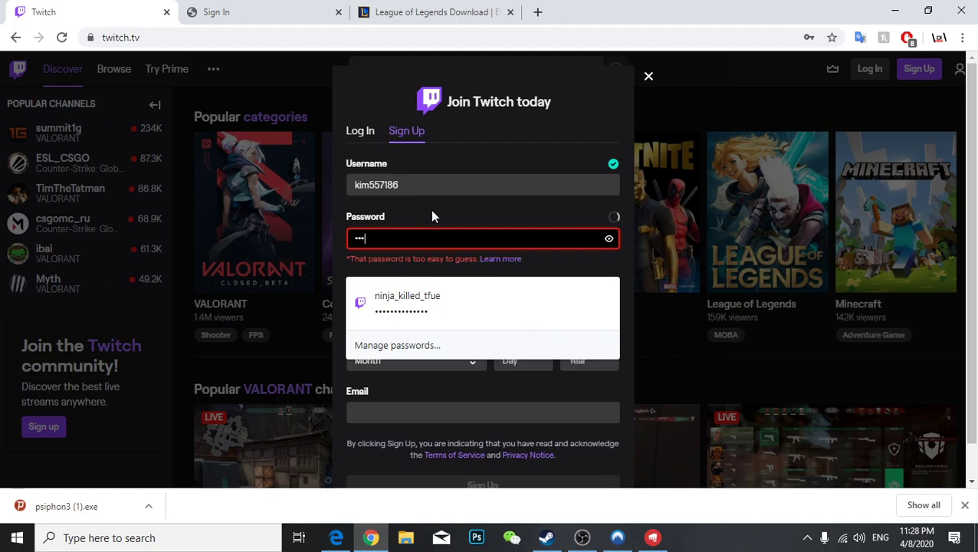
pyautogui.write('******')
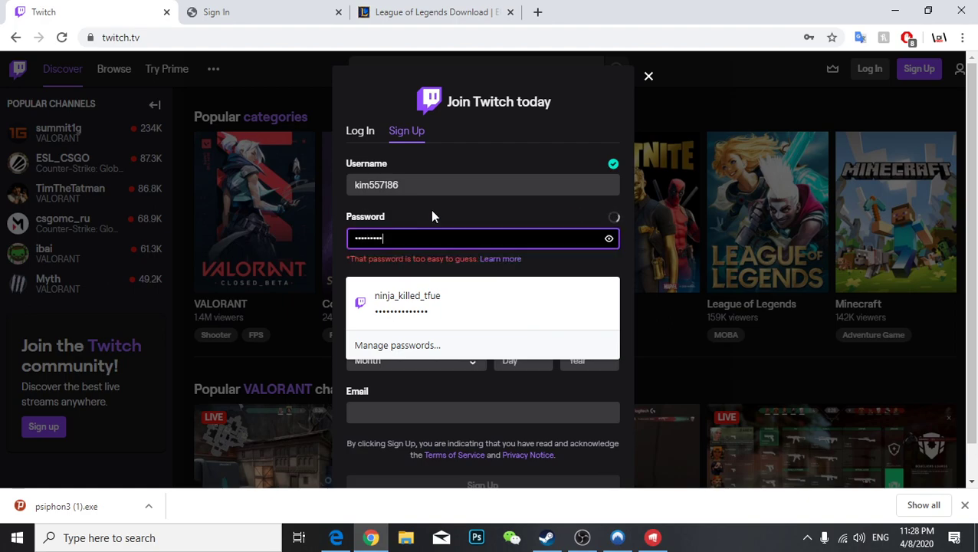
pyautogui.click(483, 407)
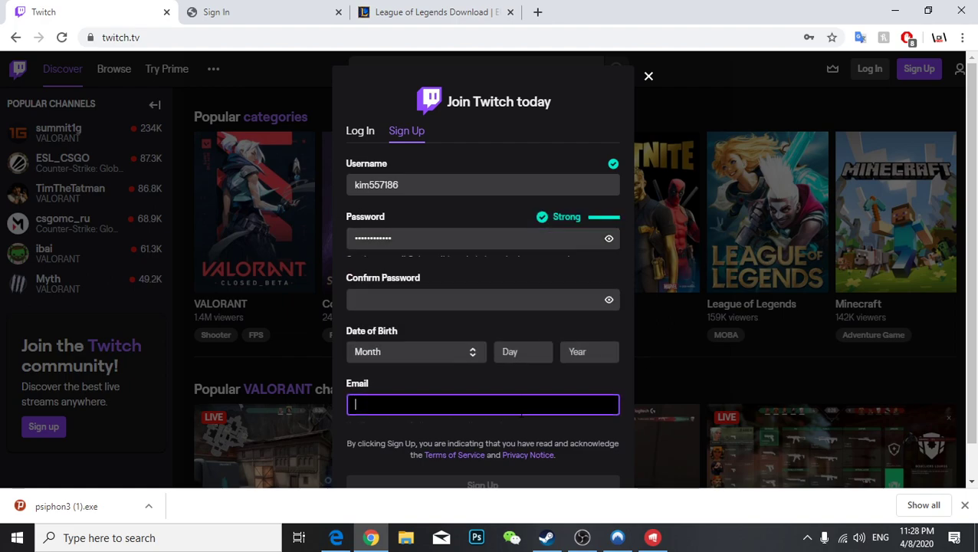
pyautogui.click(483, 292)
pyautogui.write('*')
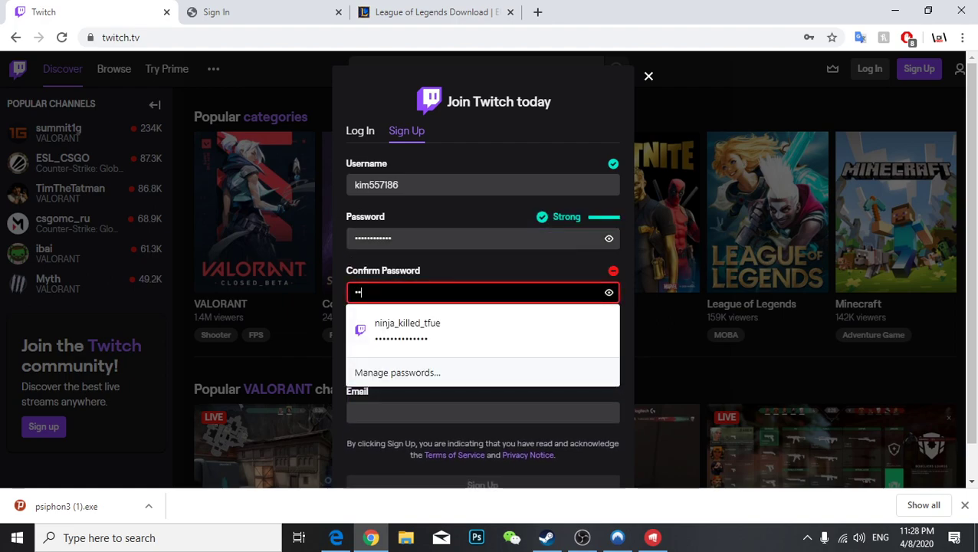
pyautogui.write('***********')
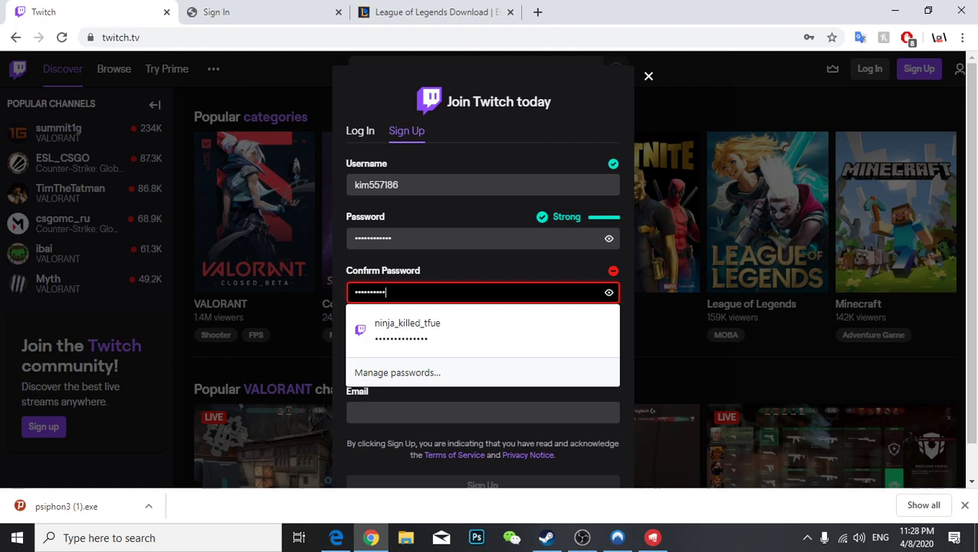
pyautogui.click(444, 186)
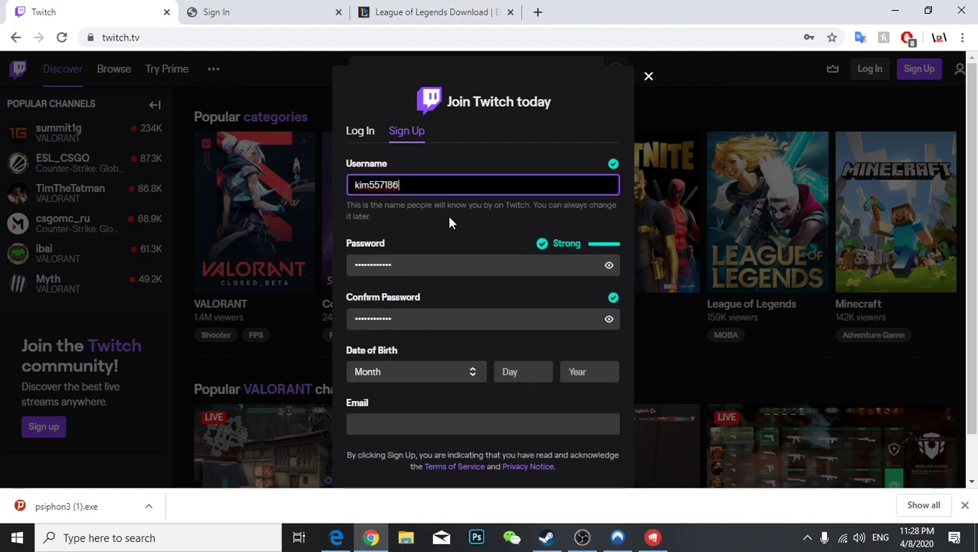
# Set the birth date to November 1994, enter the email address, and submit the form
pyautogui.click(417, 377)
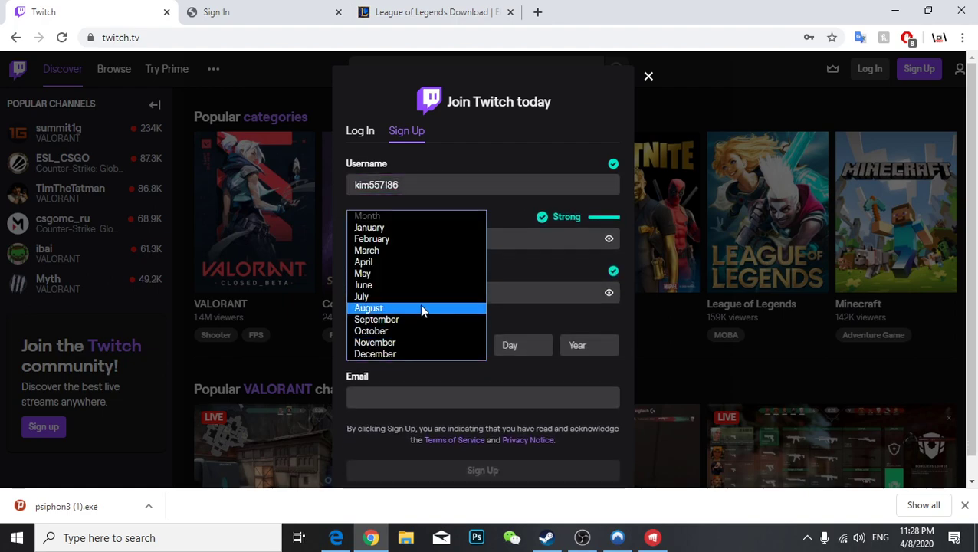
pyautogui.click(418, 343)
pyautogui.click(517, 345)
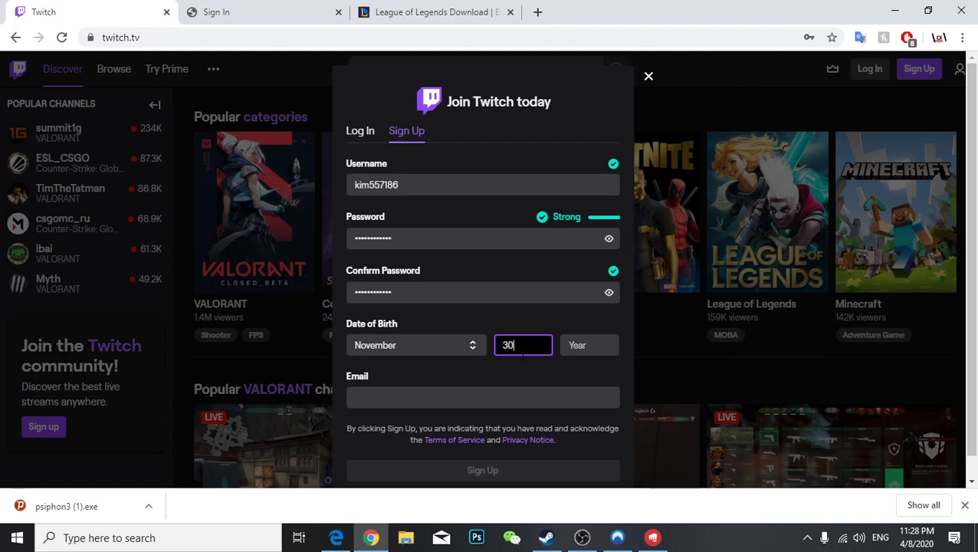
pyautogui.click(580, 345)
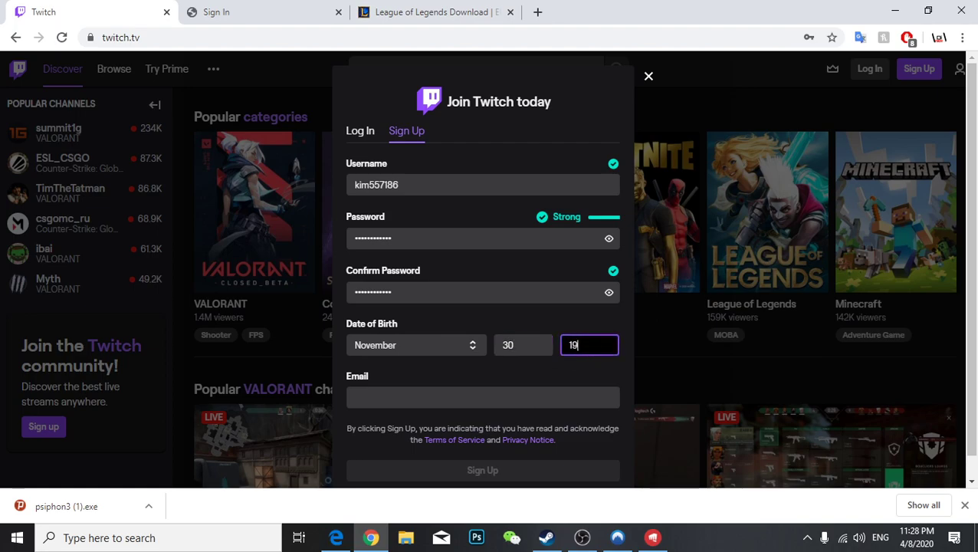
pyautogui.write('1994')
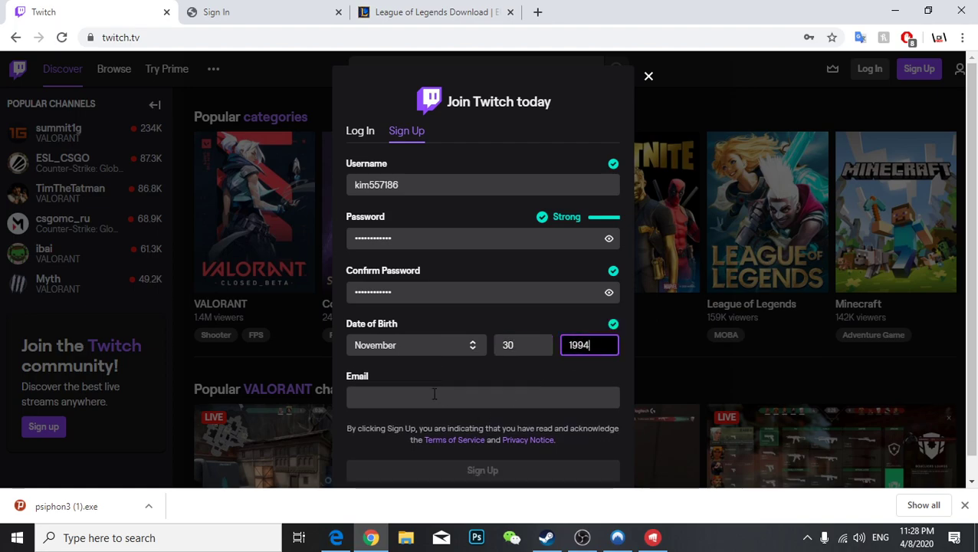
pyautogui.click(434, 393)
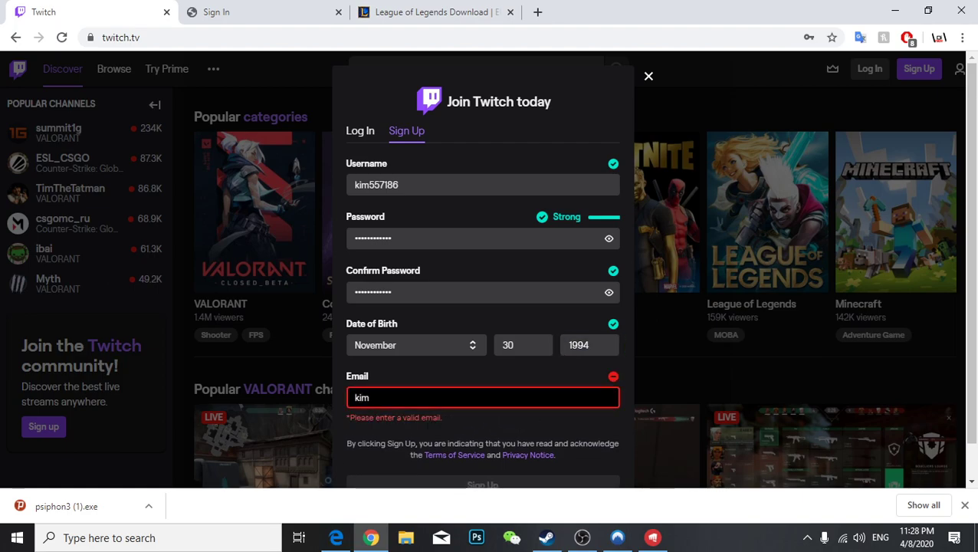
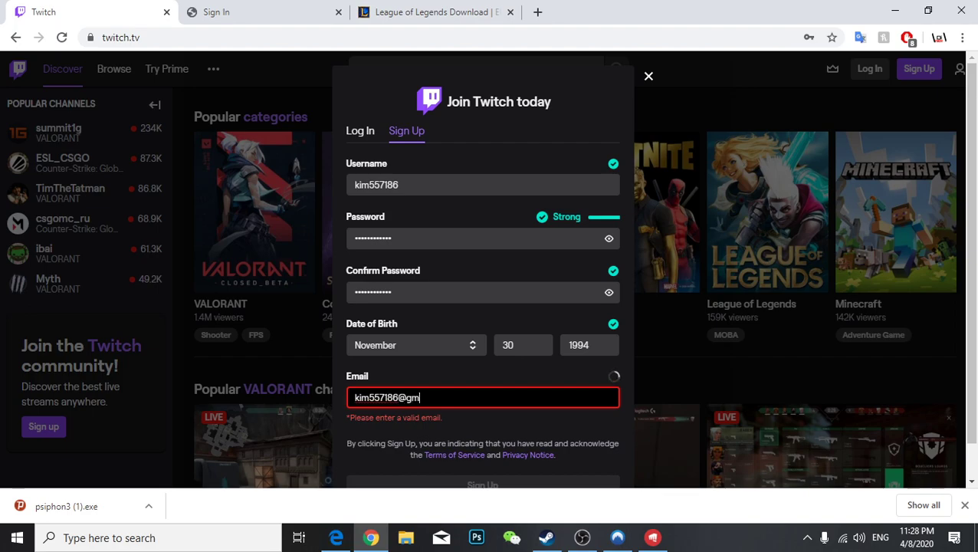
pyautogui.scroll(-1, 463, 370)
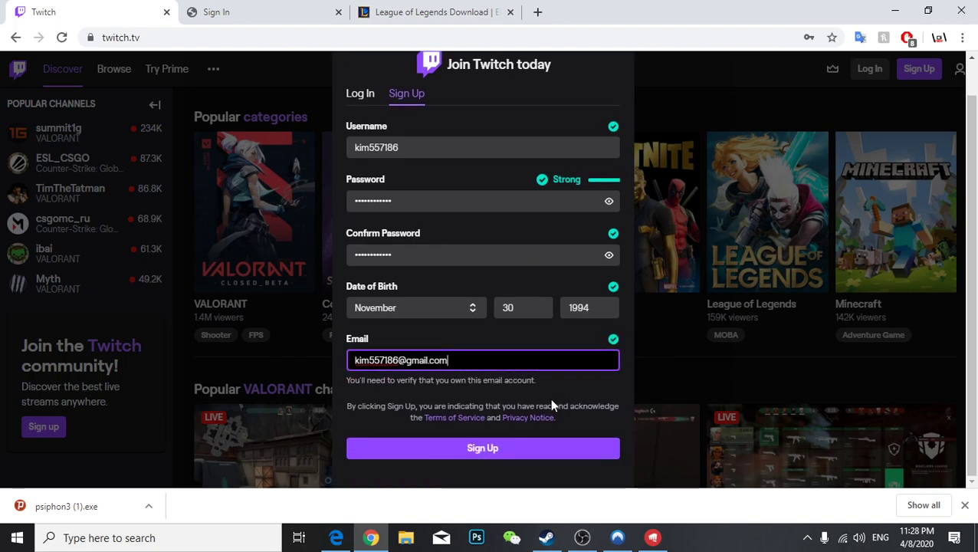
pyautogui.click(529, 451)
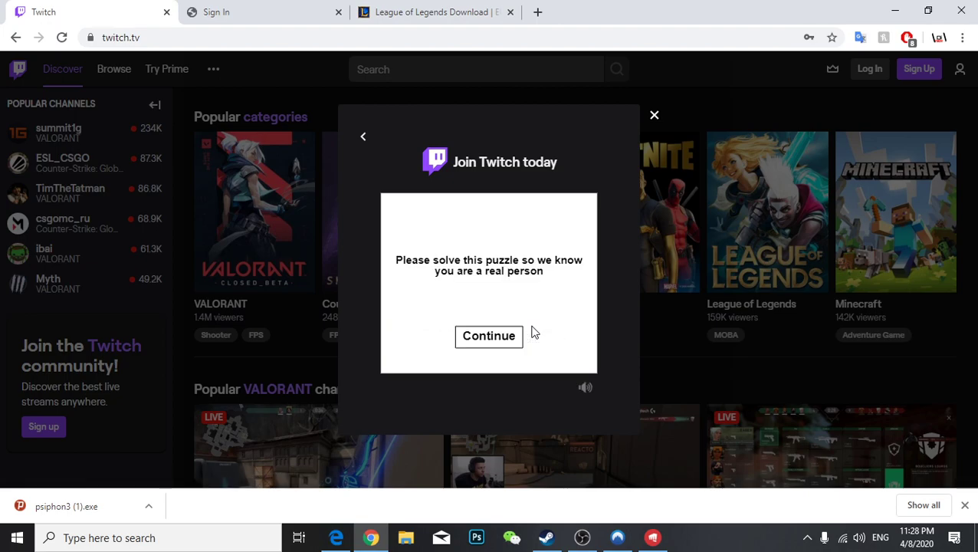
# Start the human-verification puzzle and rotate the first image upright
pyautogui.click(492, 344)
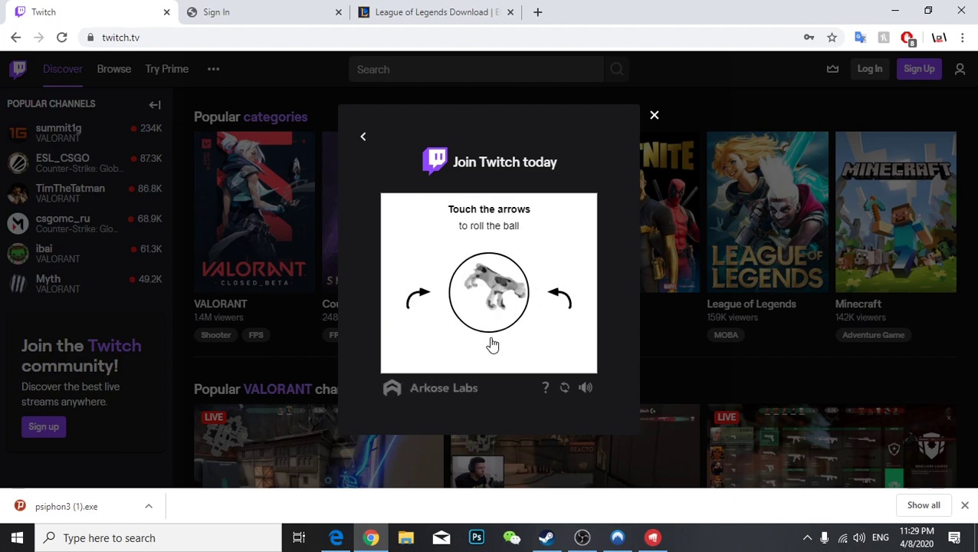
pyautogui.click(414, 299)
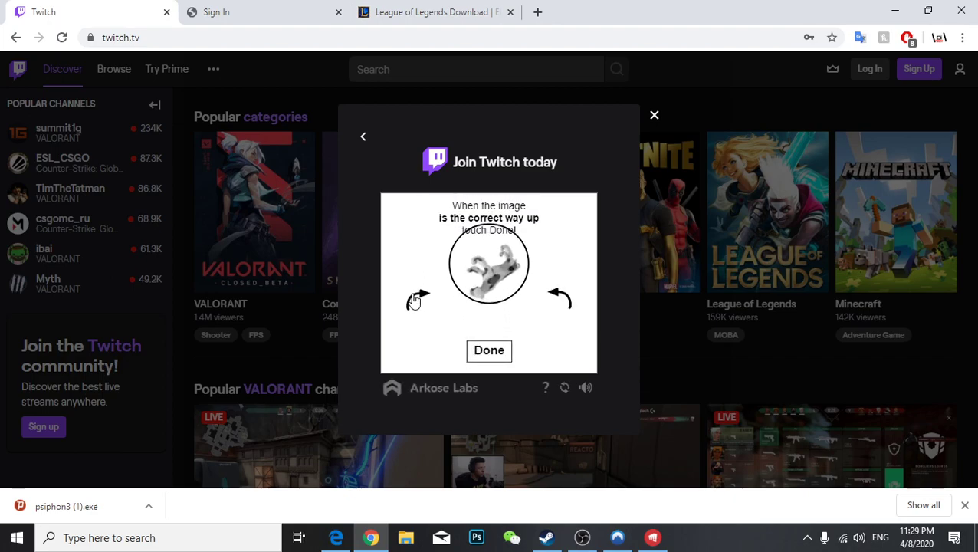
pyautogui.click(414, 299)
pyautogui.click(414, 299)
pyautogui.click(414, 299)
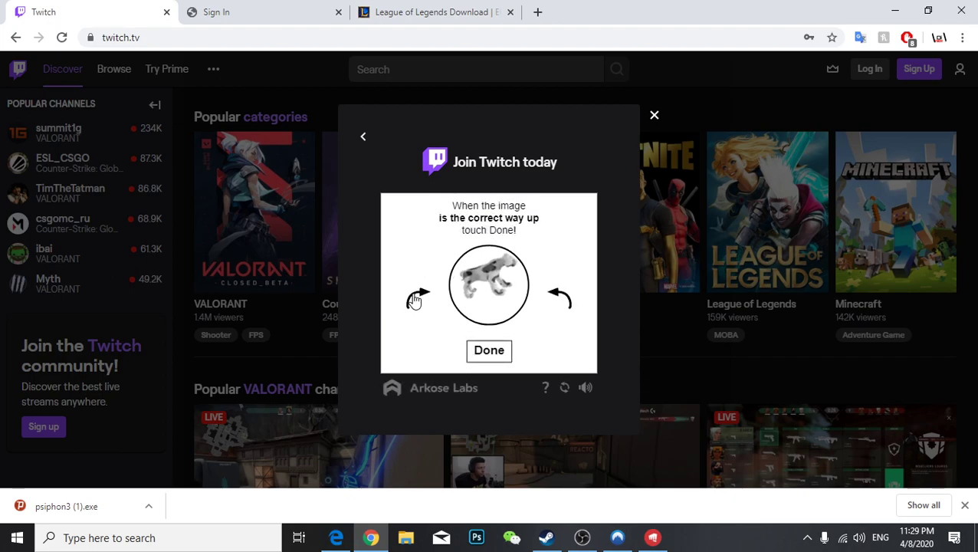
pyautogui.click(492, 352)
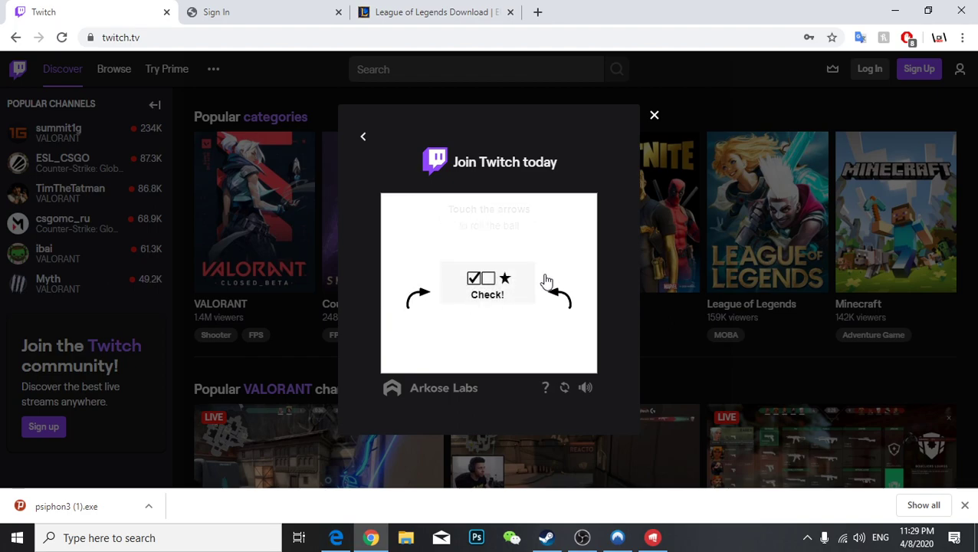
# Rotate the second puzzle image upright and confirm it
pyautogui.click(414, 299)
pyautogui.click(414, 299)
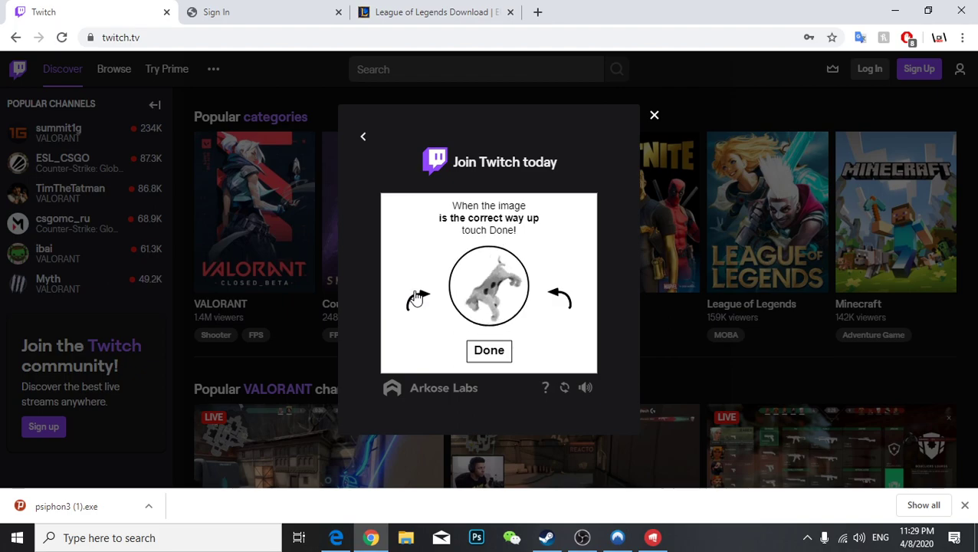
pyautogui.click(414, 299)
pyautogui.click(489, 351)
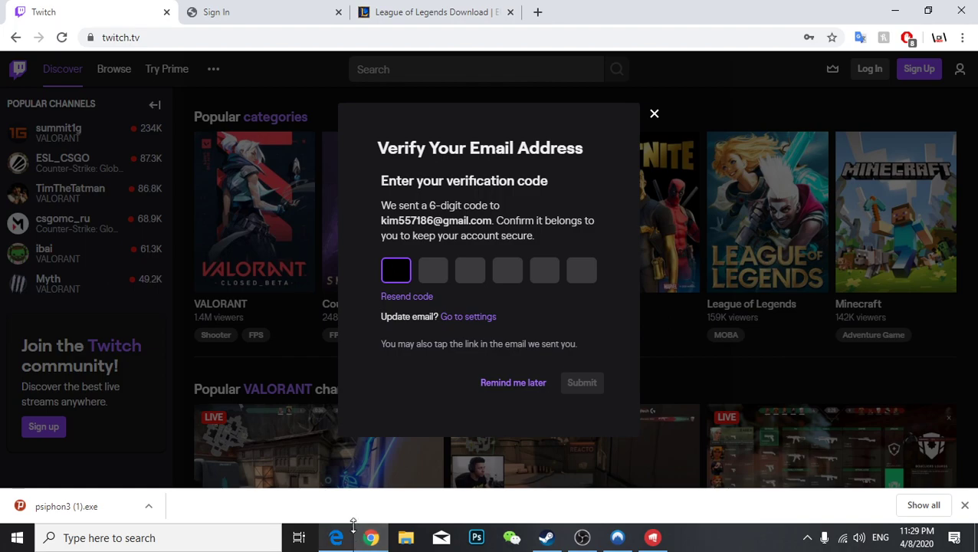
# Read the 6-digit code from the Twitch verification email in Gmail and enter it in Twitch's verify-email dialog
pyautogui.click(333, 460)
pyautogui.click(406, 11)
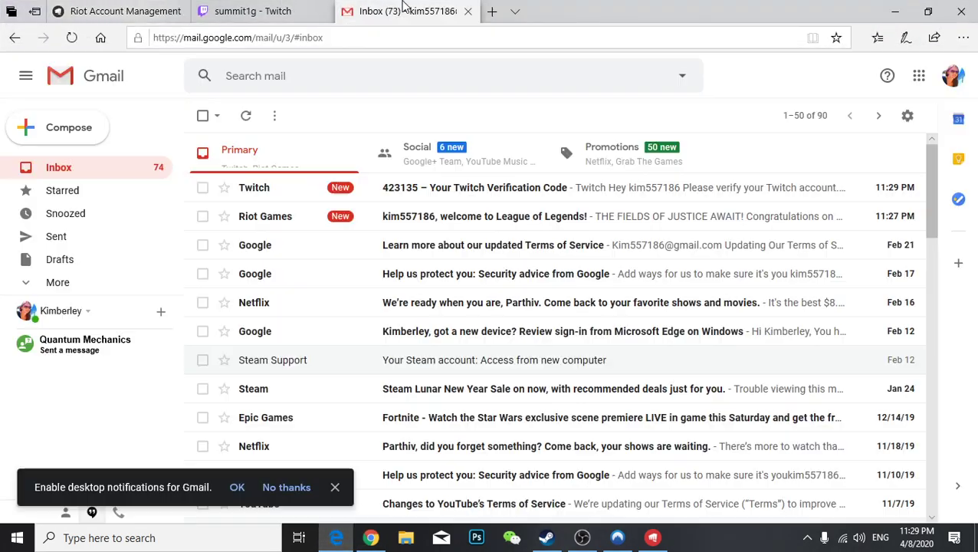
pyautogui.click(430, 188)
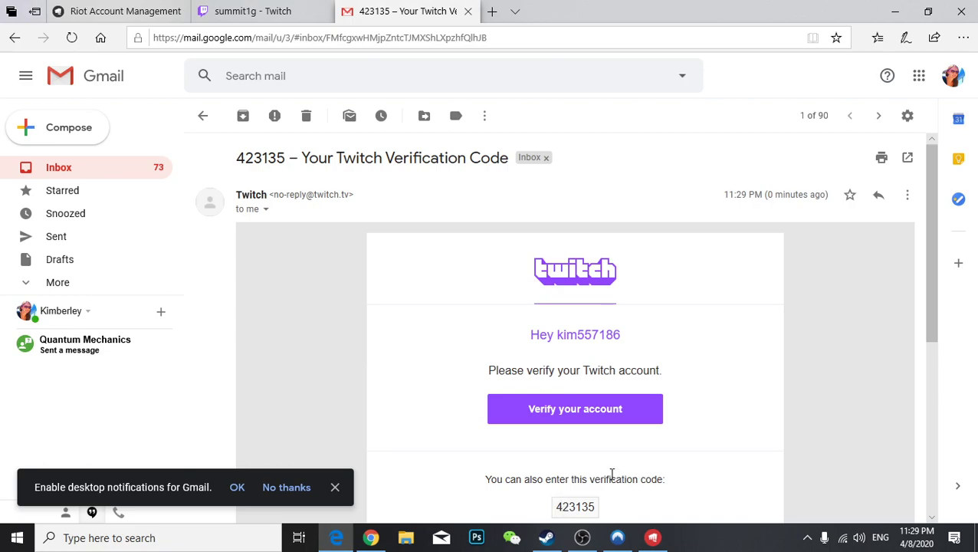
pyautogui.click(370, 537)
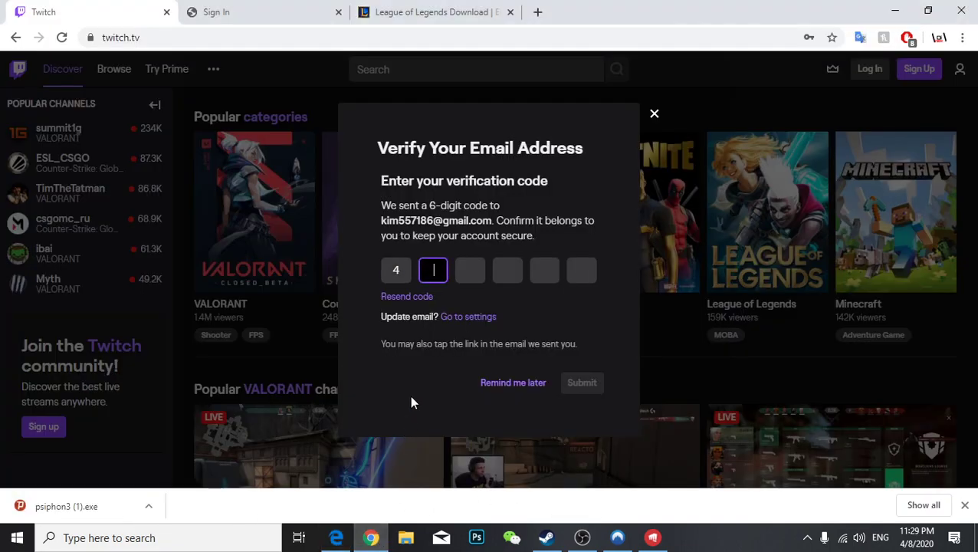
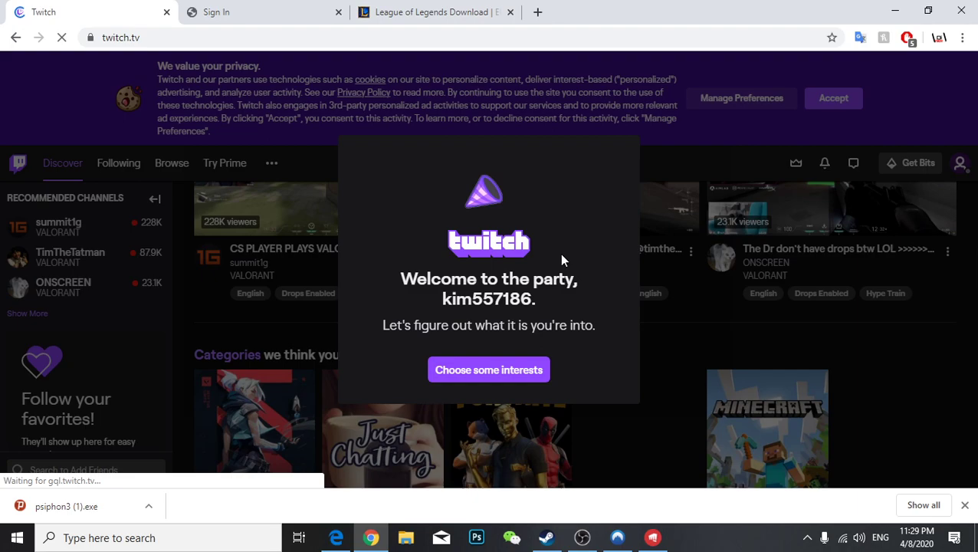
# Pick VALORANT, Fortnite and Call of Duty: Warzone as interests, then accept the privacy notice
pyautogui.click(526, 371)
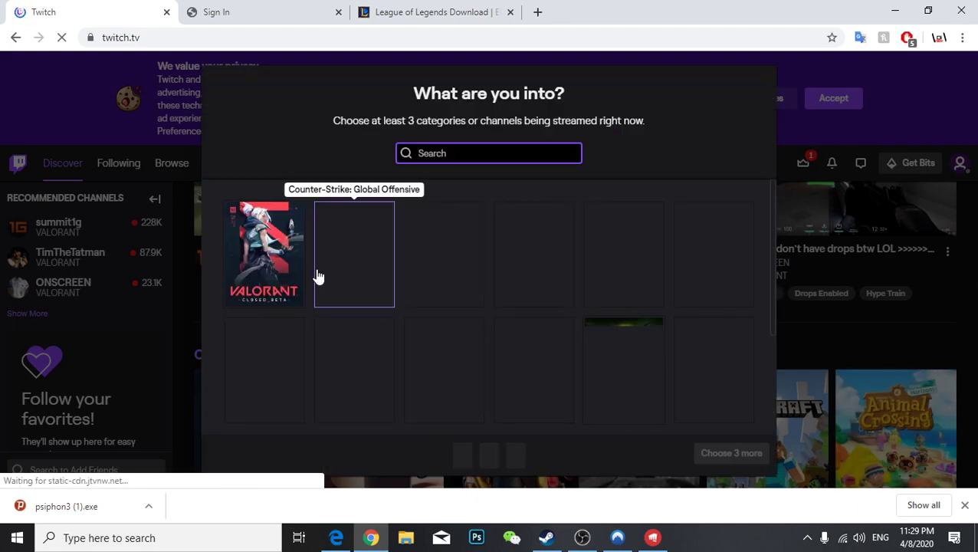
pyautogui.click(264, 249)
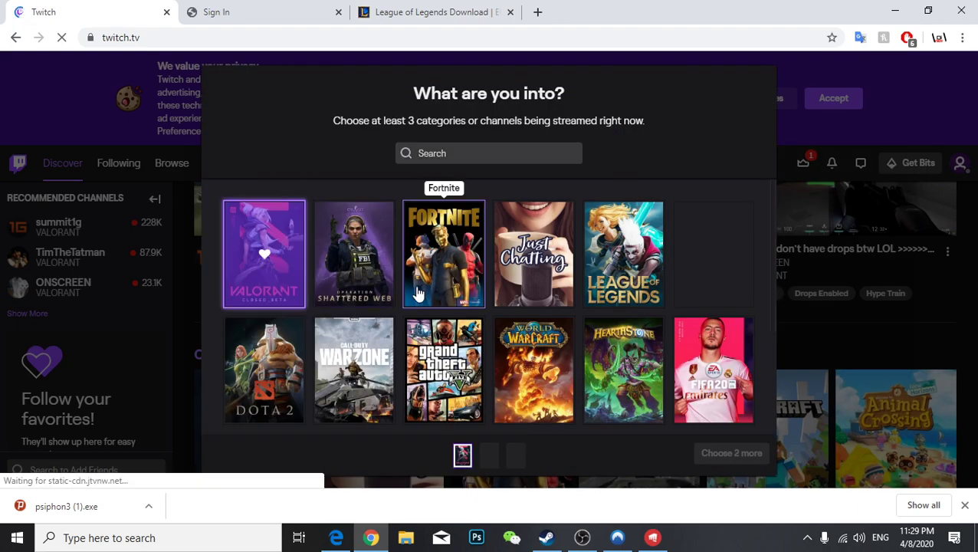
pyautogui.click(446, 255)
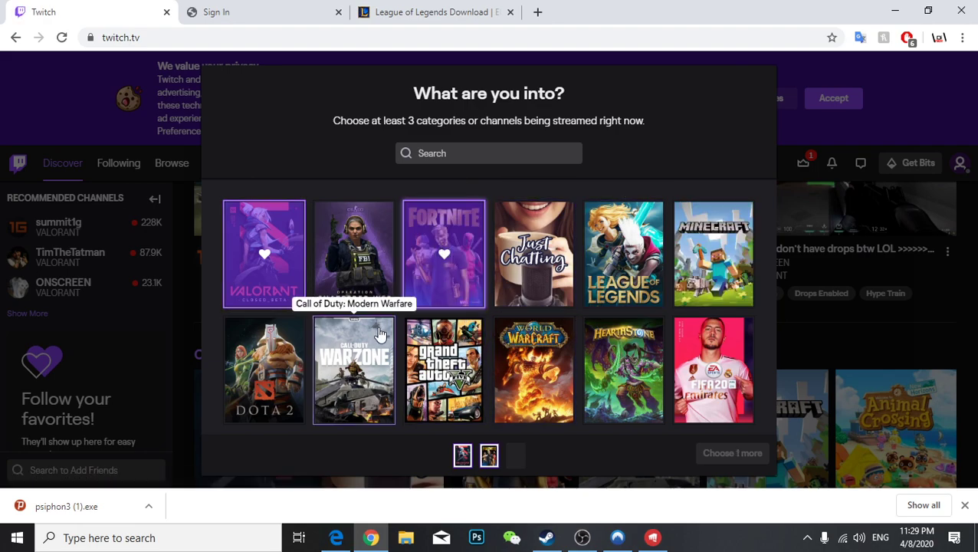
pyautogui.click(354, 368)
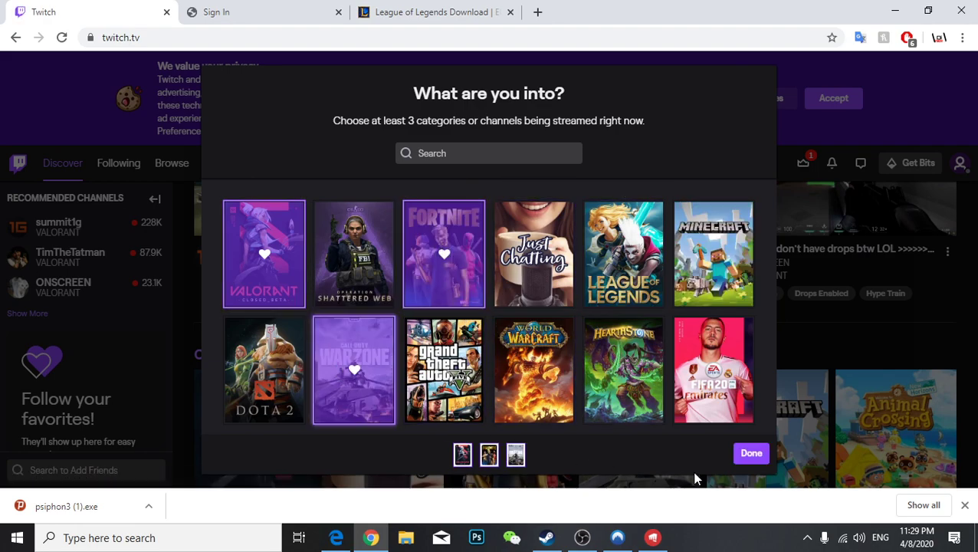
pyautogui.click(751, 453)
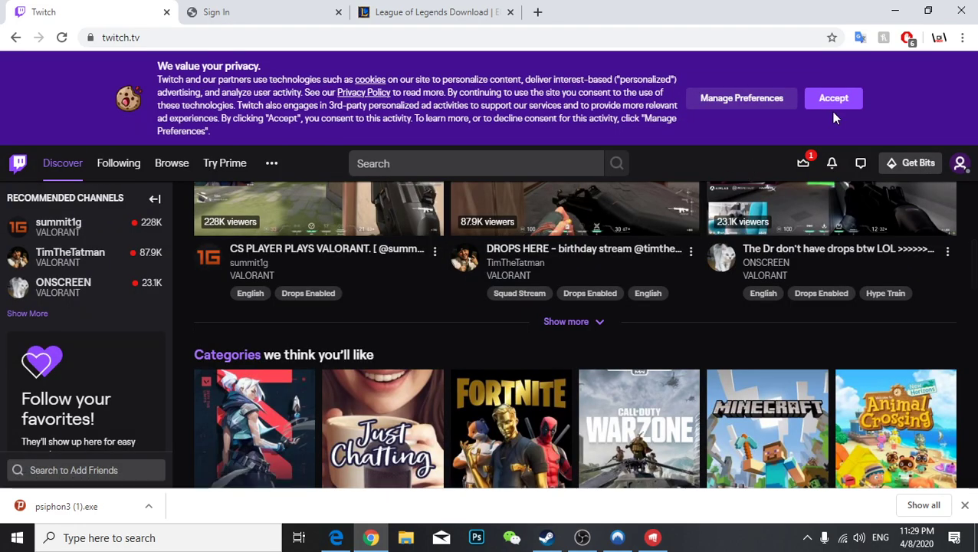
pyautogui.click(835, 103)
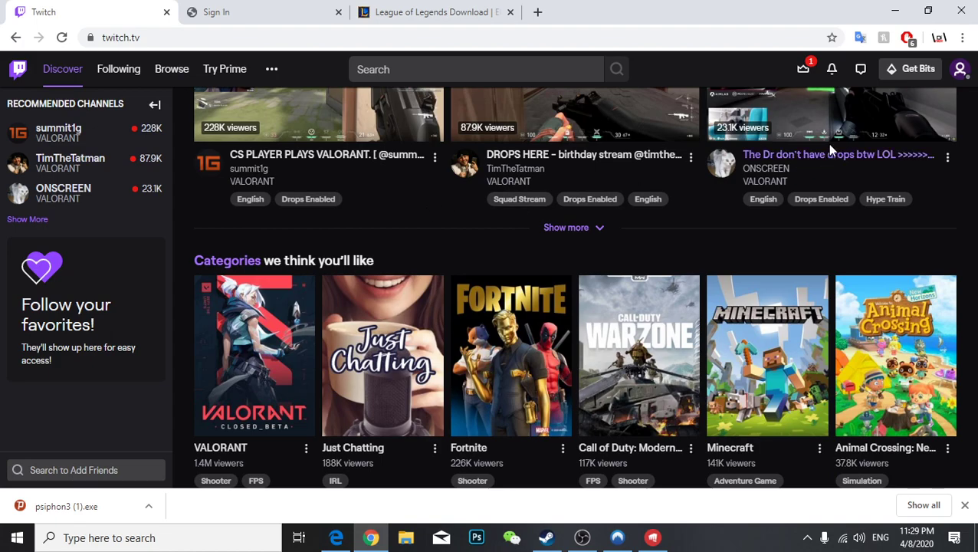
# Go to Twitch's Connections settings and start connecting Riot Games
pyautogui.click(803, 69)
pyautogui.click(803, 69)
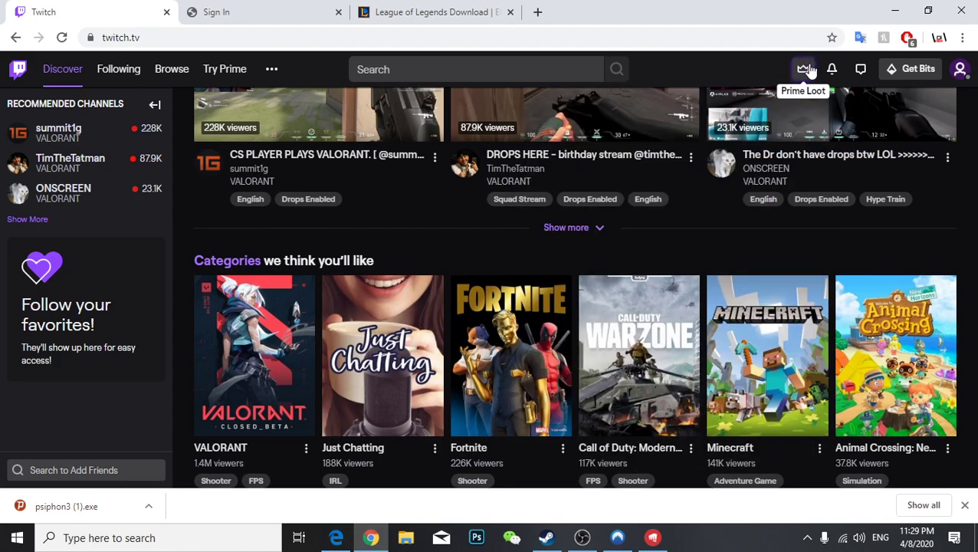
pyautogui.click(960, 69)
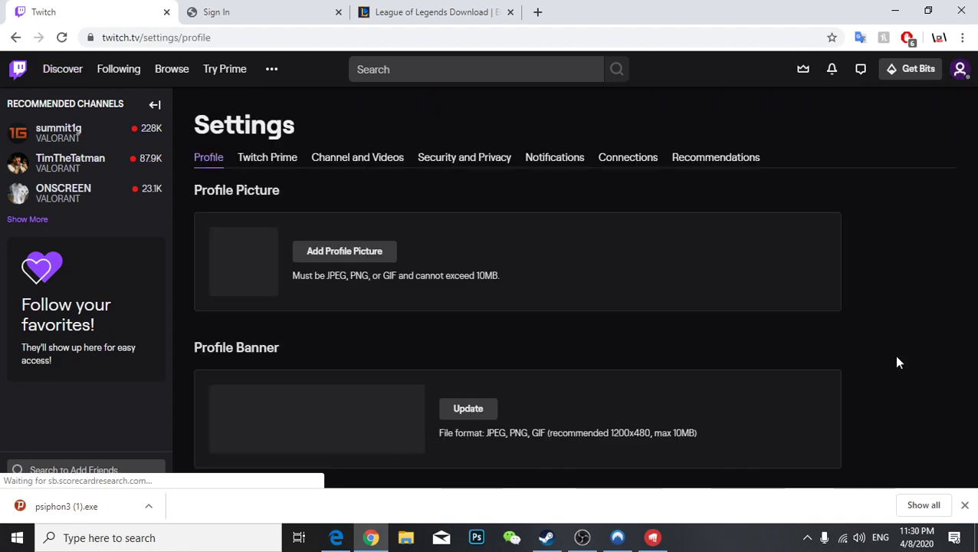
pyautogui.click(628, 159)
pyautogui.scroll(-6, 557, 249)
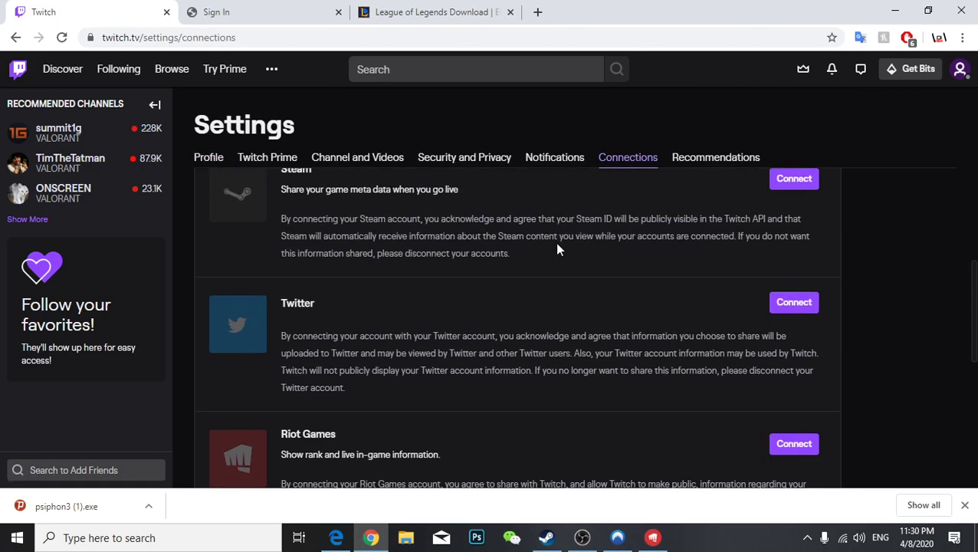
pyautogui.click(795, 232)
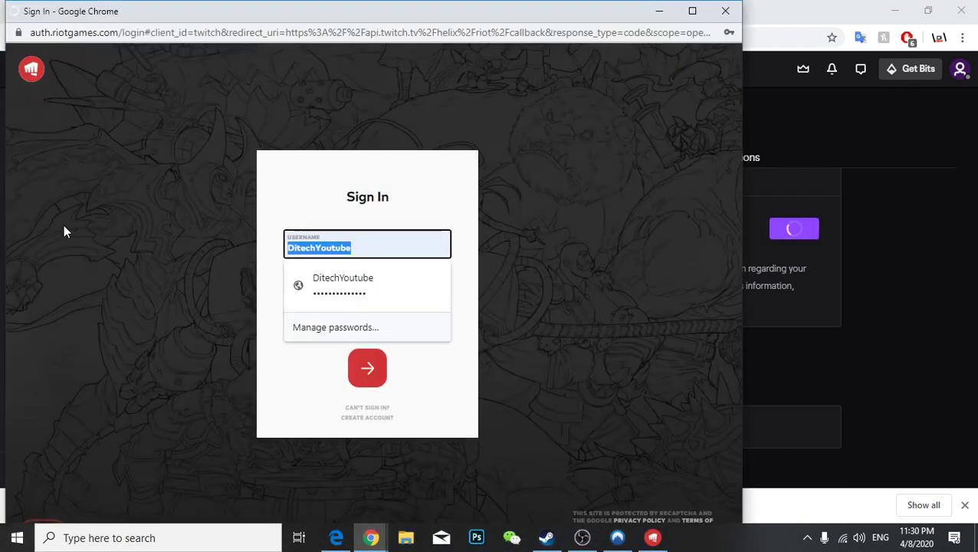
# Sign in to Riot with the new account's username and password, staying signed in, and authorize Twitch
pyautogui.press('BackSpace')
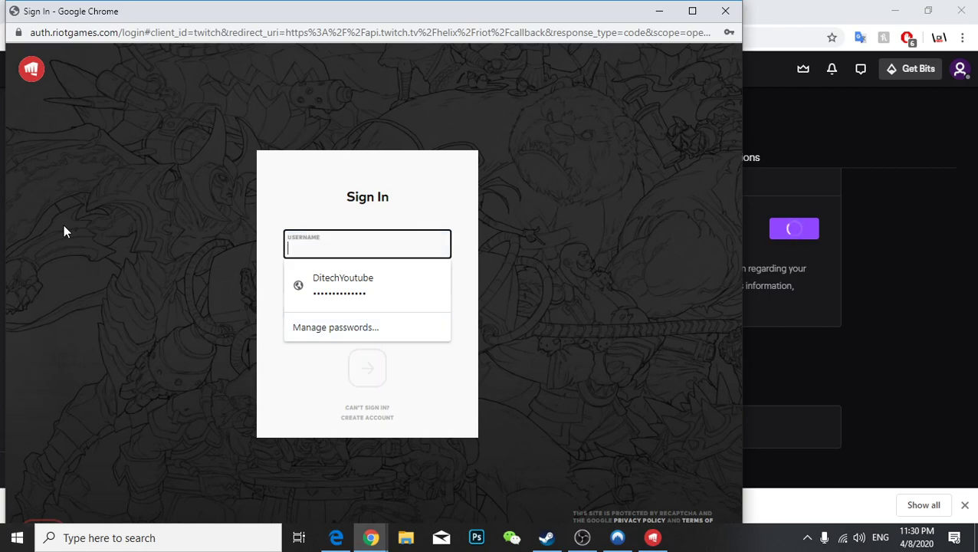
pyautogui.write('kim557186')
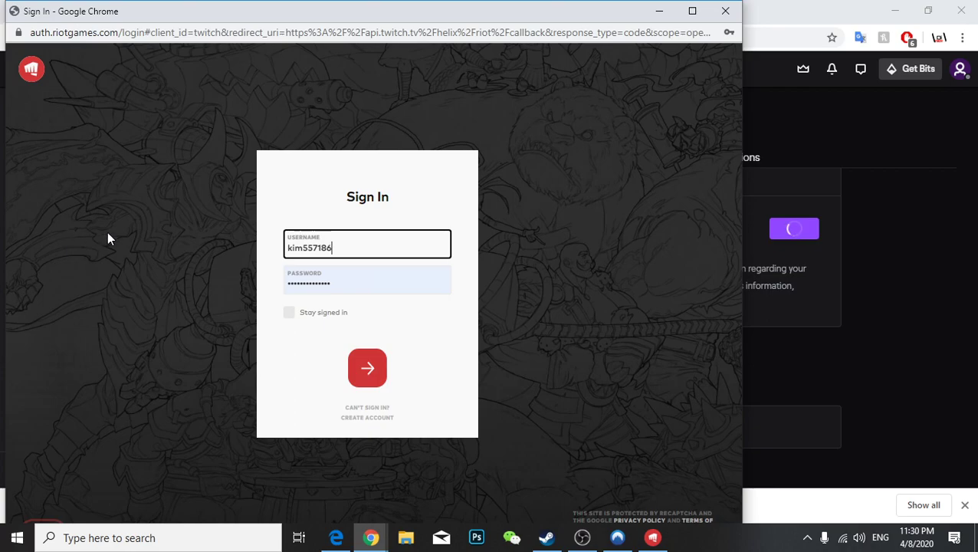
pyautogui.click(336, 283)
pyautogui.write('•')
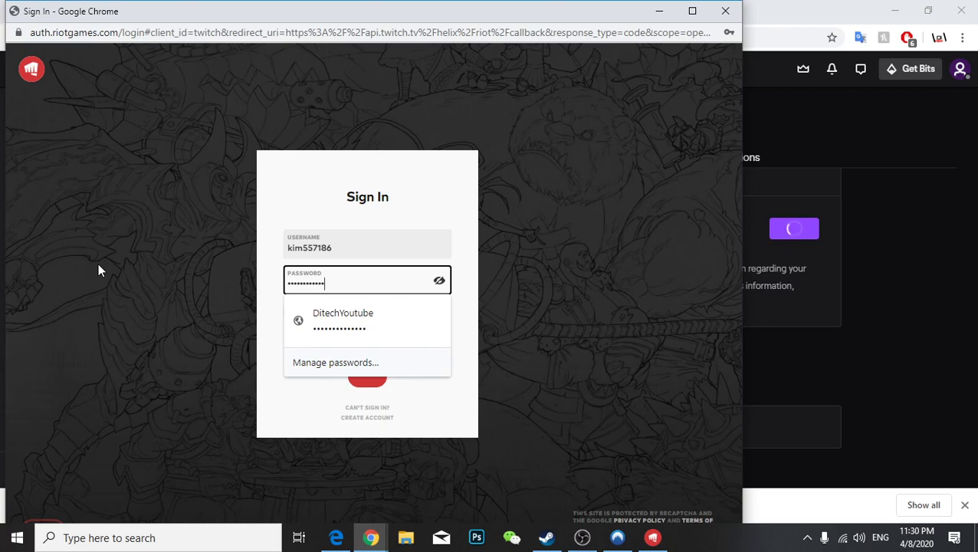
pyautogui.click(325, 175)
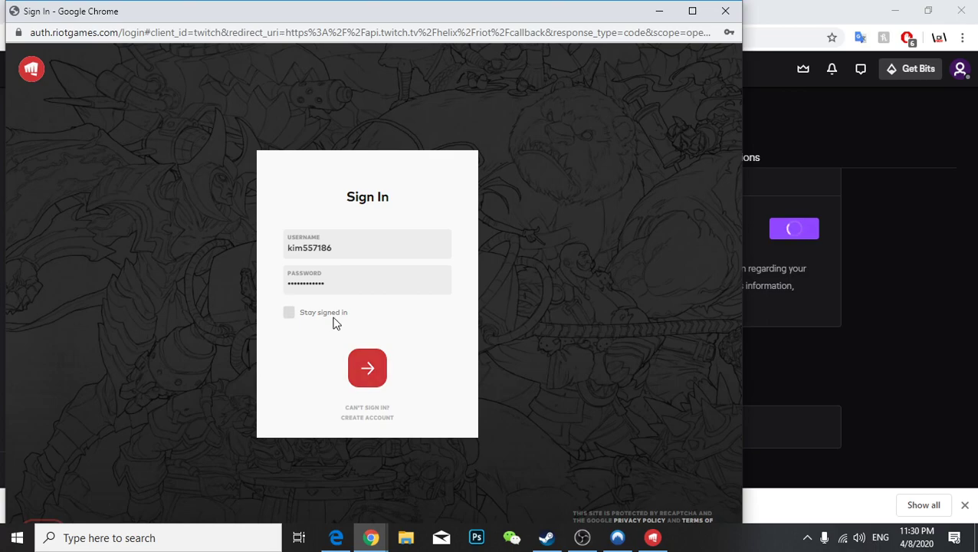
pyautogui.click(332, 321)
pyautogui.click(370, 370)
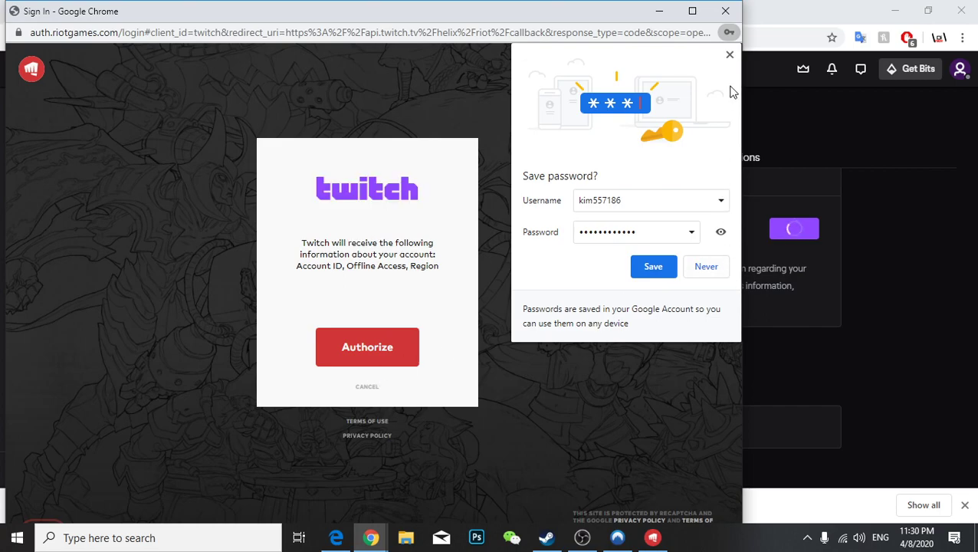
pyautogui.click(730, 55)
pyautogui.click(381, 341)
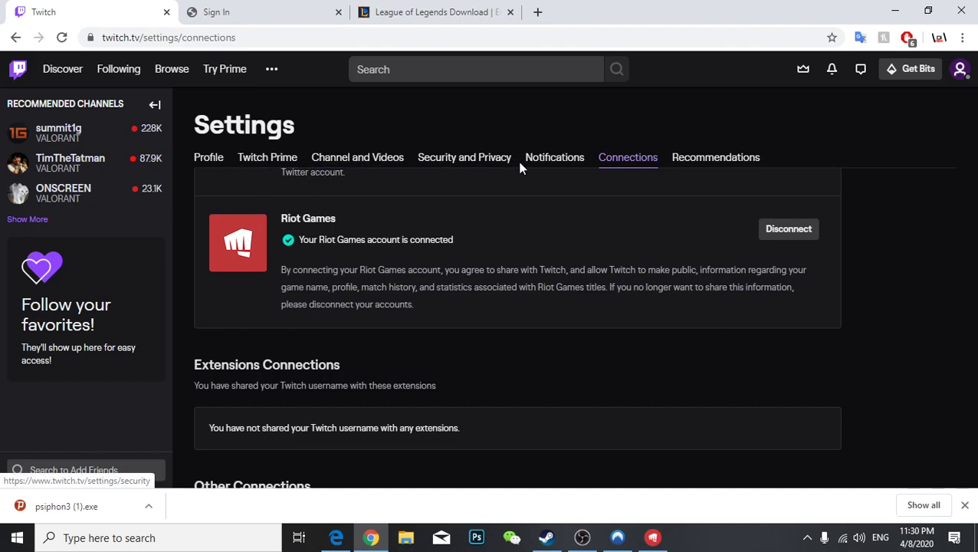
# Open Security and Privacy, then Channel and Videos settings, and confirm the Drops toggle is on
pyautogui.click(439, 163)
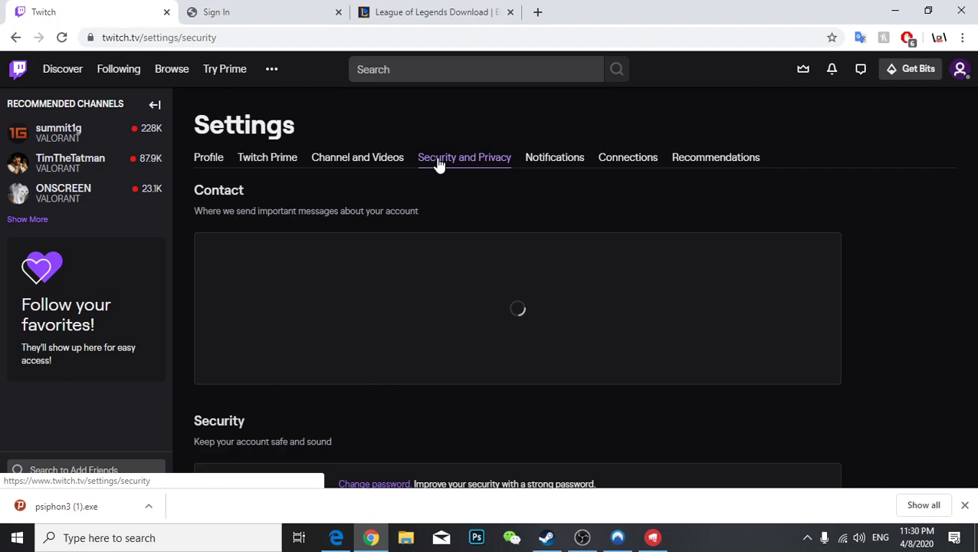
pyautogui.scroll(-15, 418, 288)
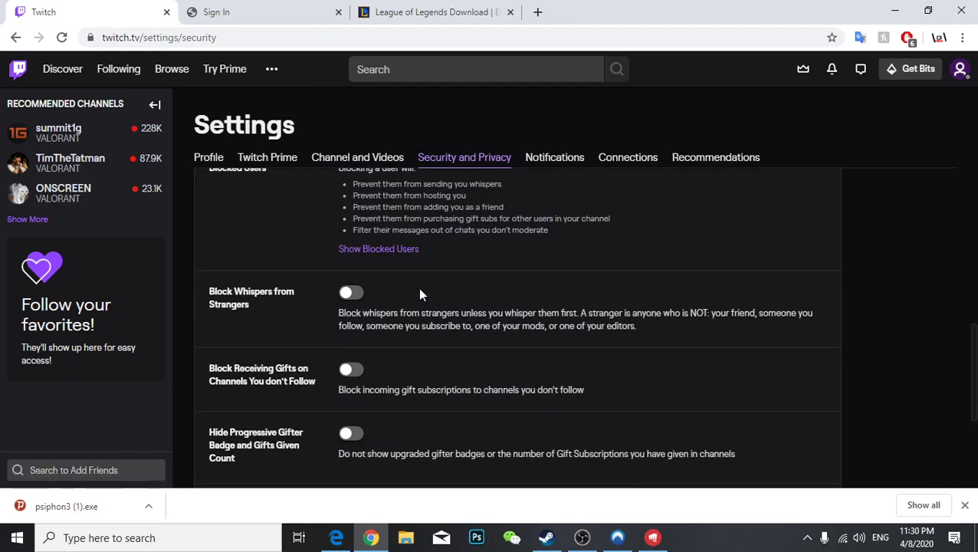
pyautogui.click(369, 159)
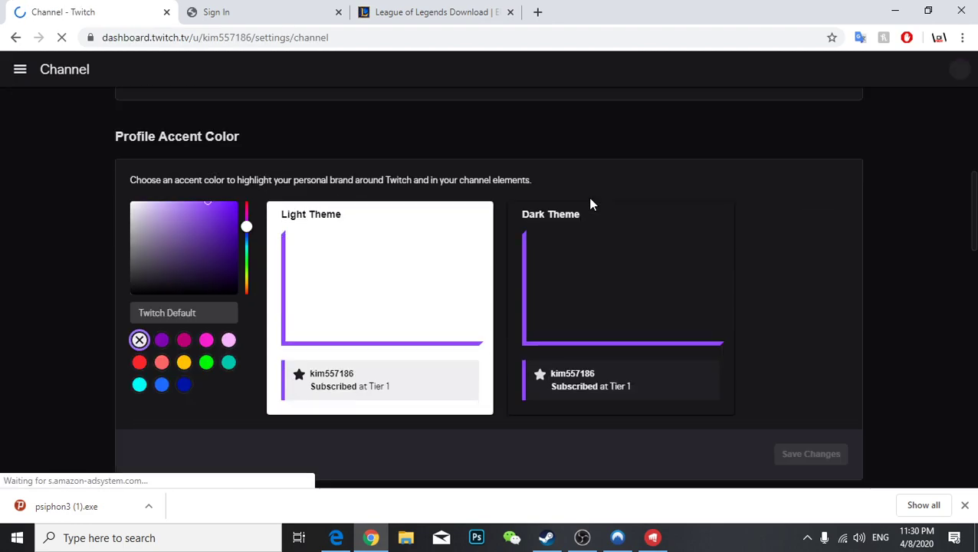
pyautogui.scroll(-4, 592, 215)
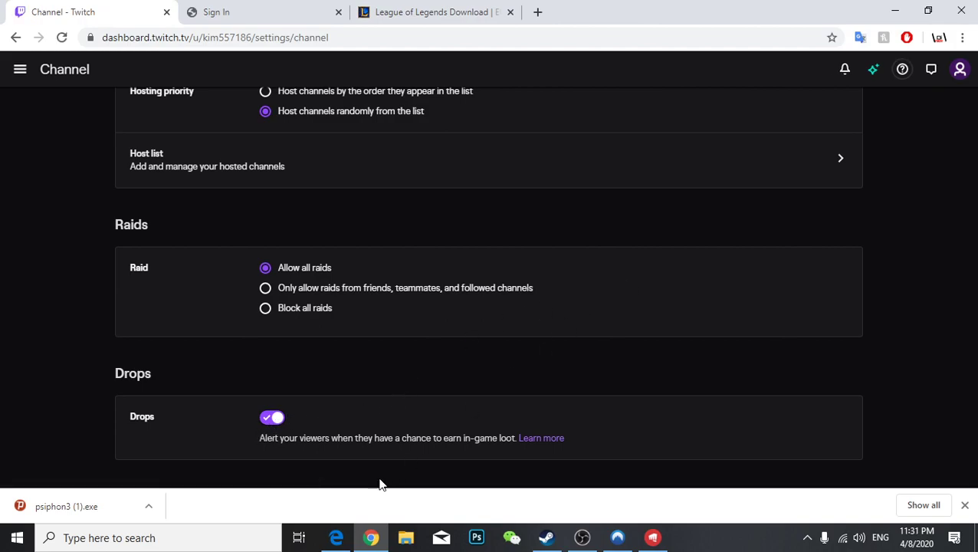
pyautogui.click(336, 537)
# Check the Riot Account Management page in Edge, then open a new tab in Chrome
pyautogui.click(115, 11)
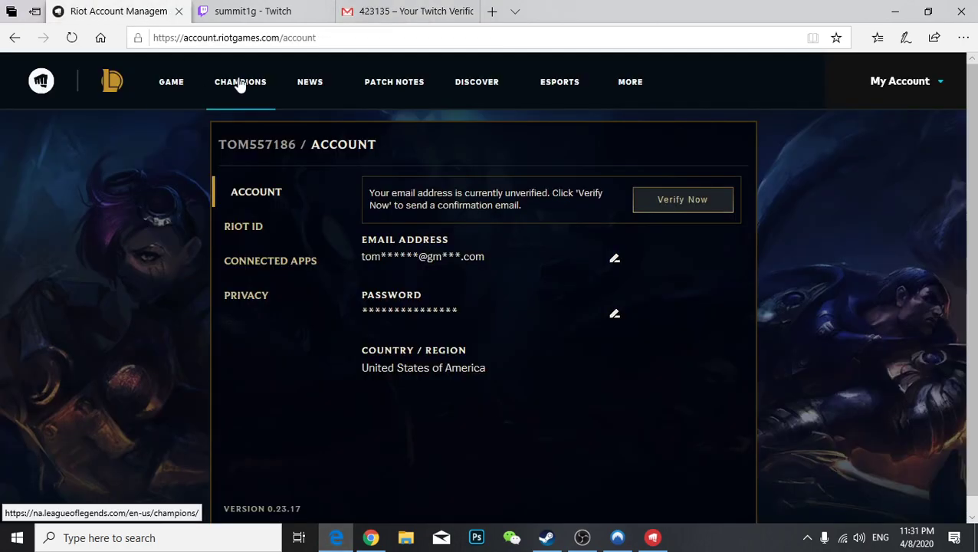
pyautogui.click(247, 38)
pyautogui.hotkey('ctrl', 'c')
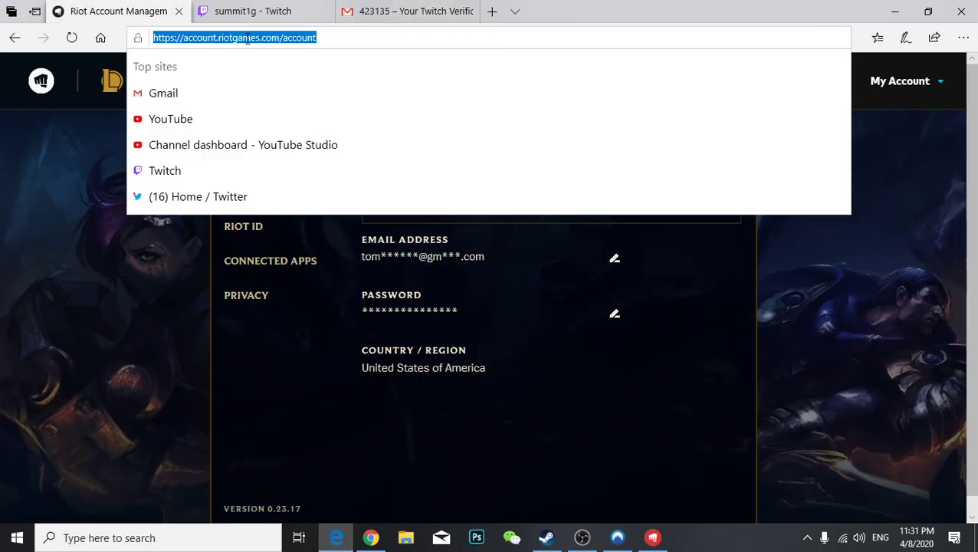
pyautogui.click(371, 537)
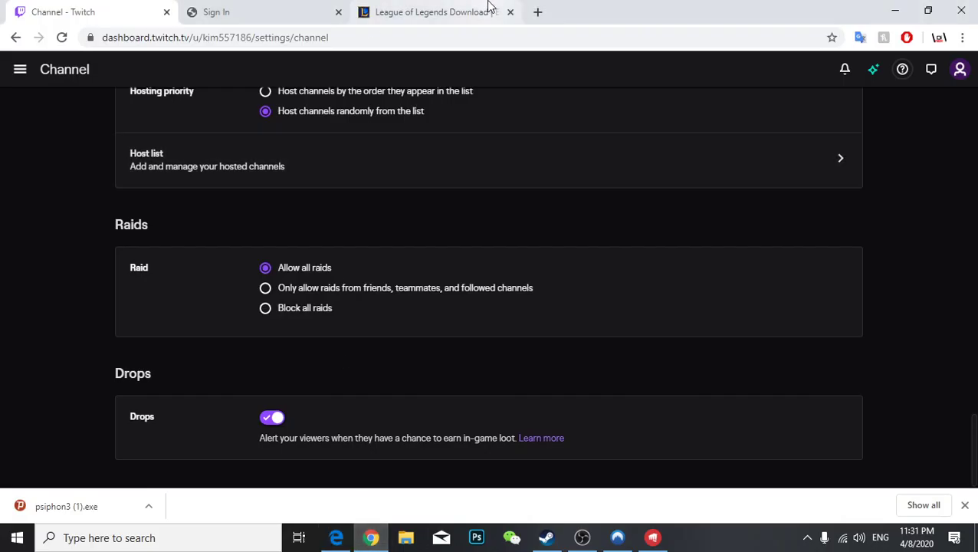
pyautogui.click(537, 12)
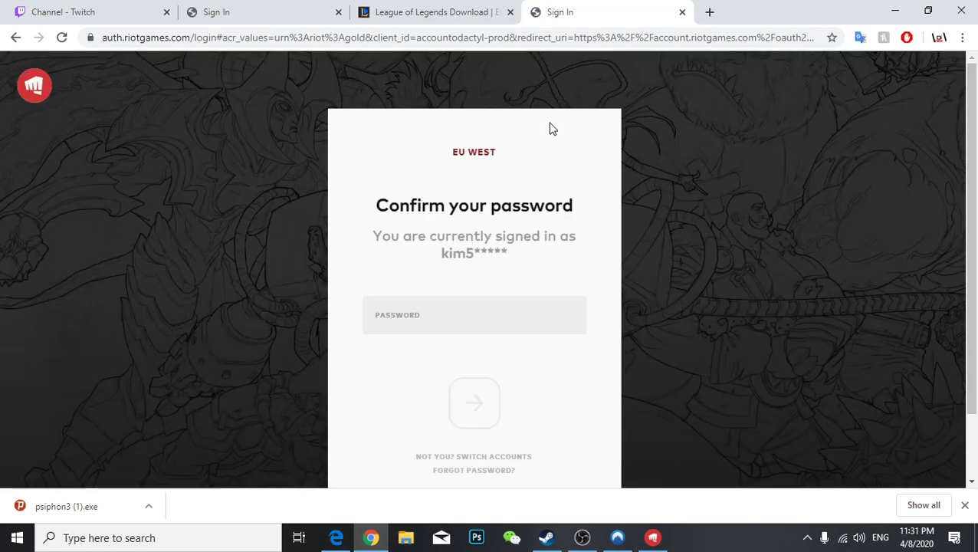
# Confirm the account password on Riot's EU West page and decline Chrome's password update
pyautogui.click(445, 315)
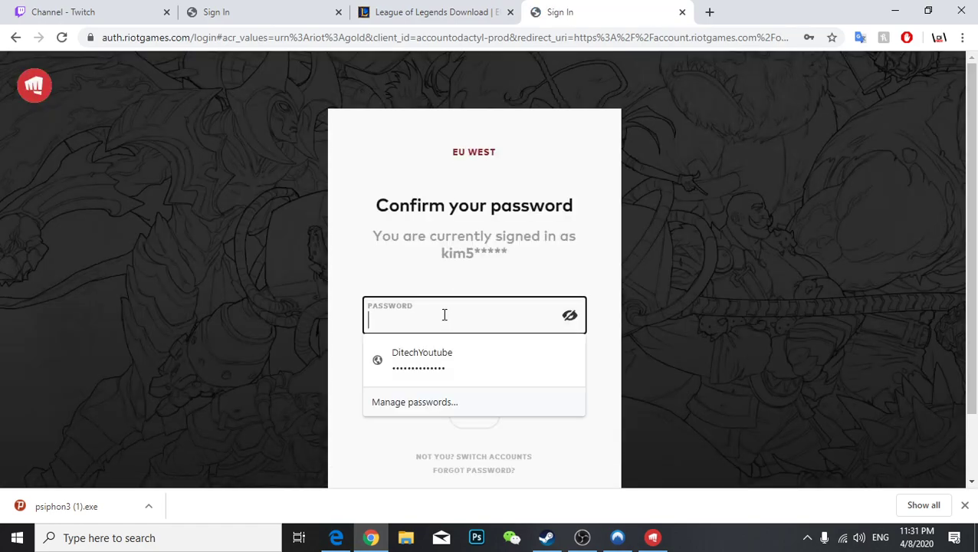
pyautogui.write('•')
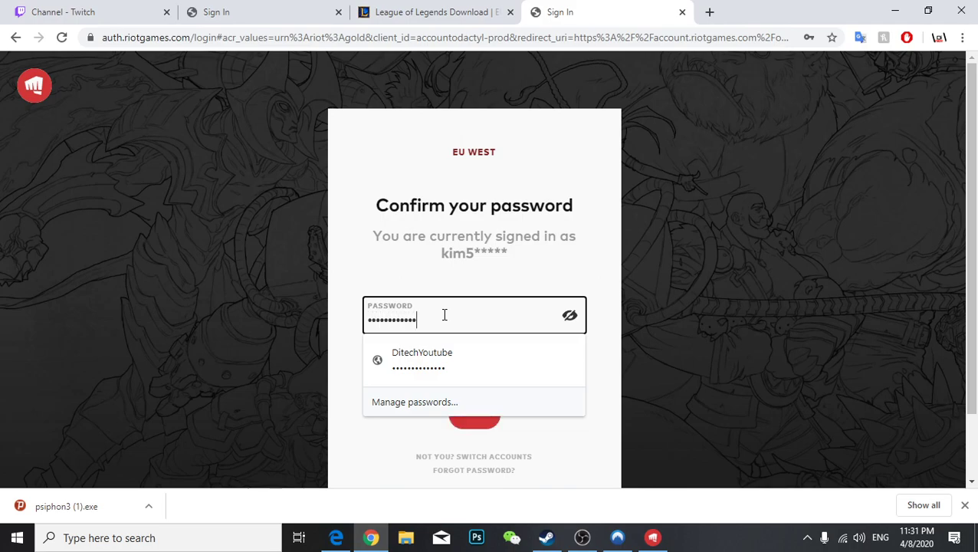
pyautogui.click(397, 130)
pyautogui.click(474, 402)
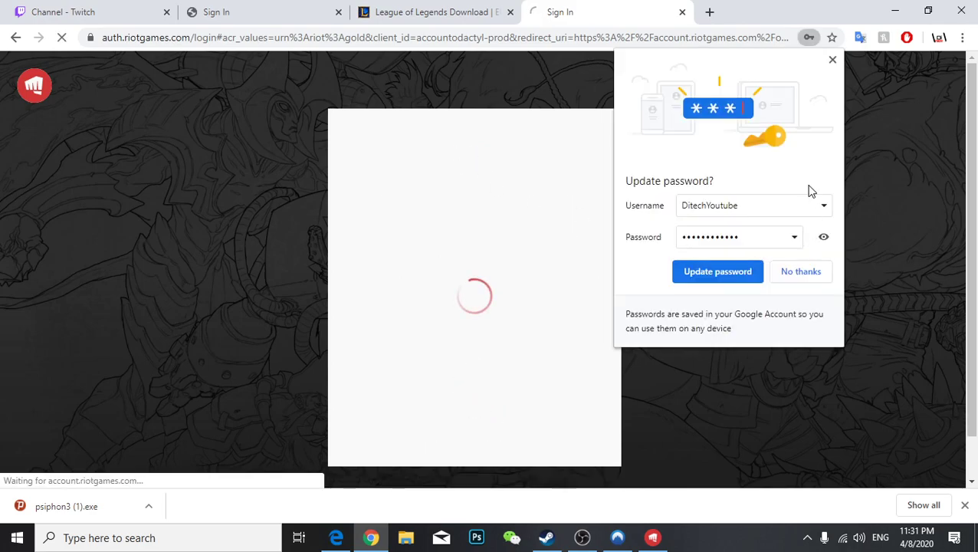
pyautogui.click(833, 60)
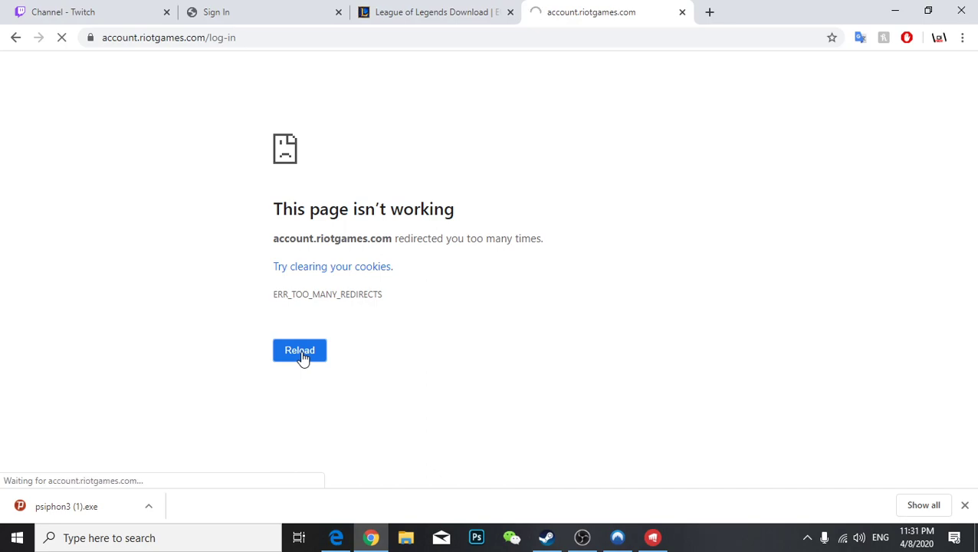
# Reload the Riot account page by pasting its address in new tabs and close the redirect-error tabs
pyautogui.click(711, 14)
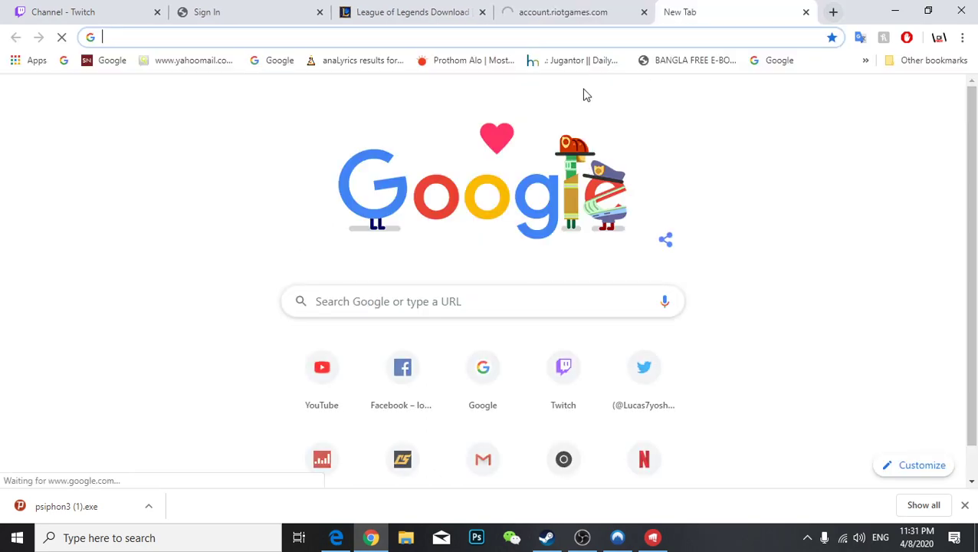
pyautogui.hotkey('ctrl', 'v')
pyautogui.press('Return')
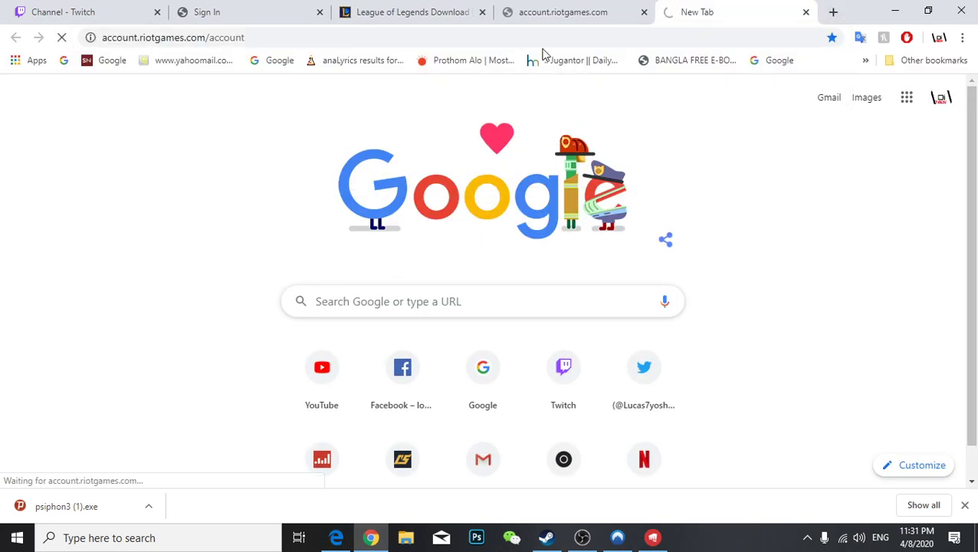
pyautogui.click(644, 12)
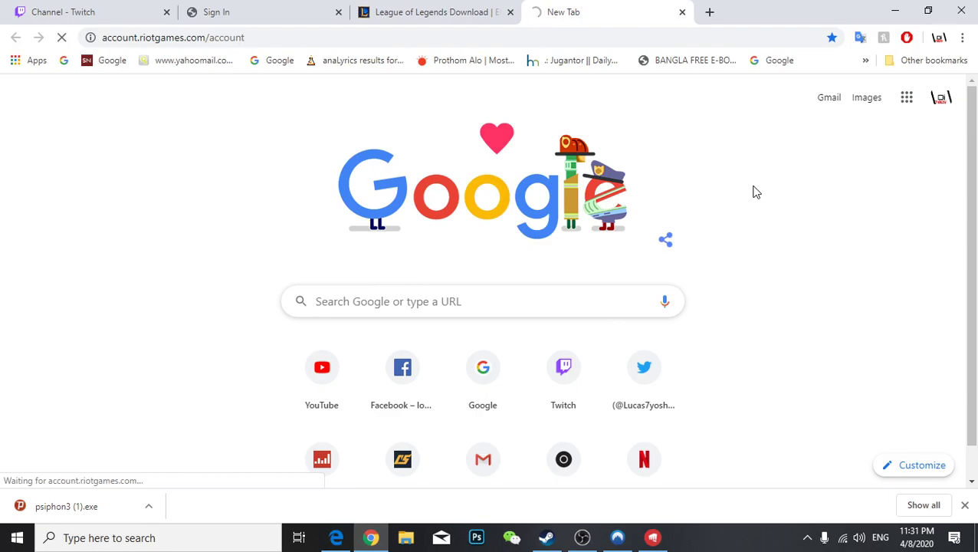
pyautogui.click(711, 12)
pyautogui.hotkey('ctrl', 'v')
pyautogui.press('Return')
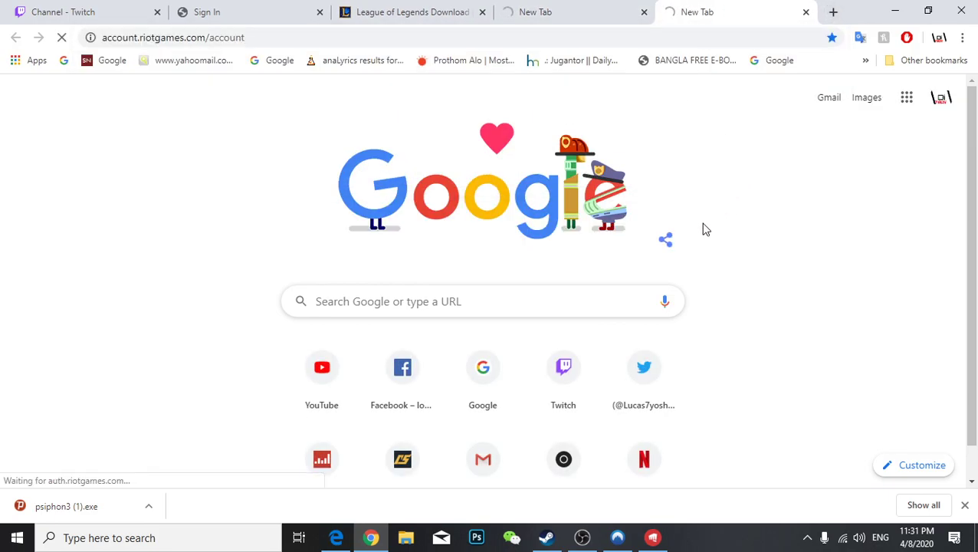
pyautogui.click(604, 10)
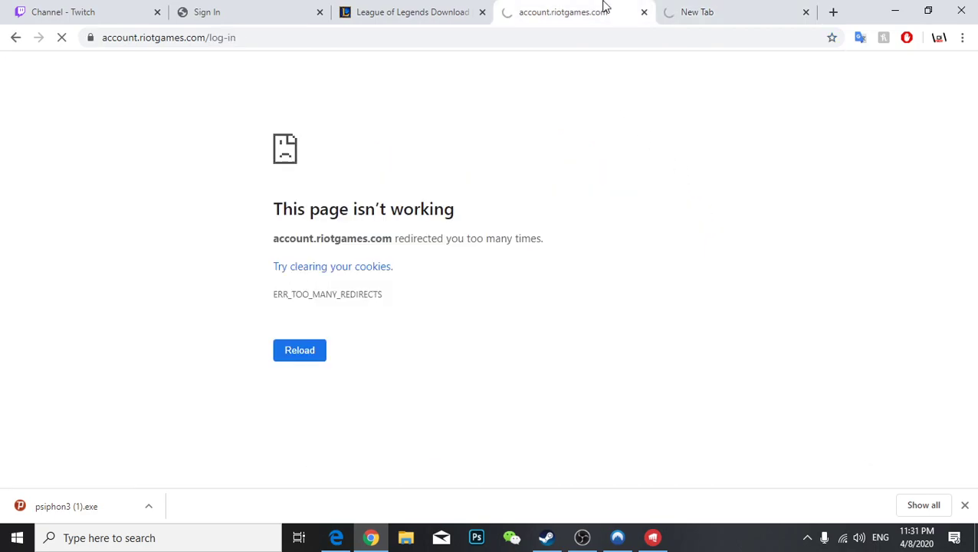
pyautogui.click(644, 12)
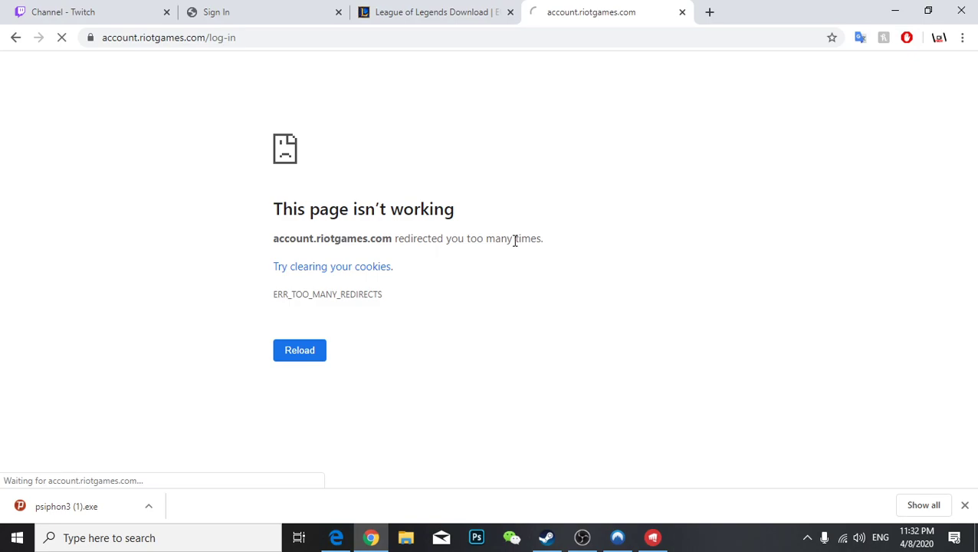
# Check the old Riot account in Edge and confirm NordVPN is connected to United Kingdom
pyautogui.click(336, 537)
pyautogui.click(367, 342)
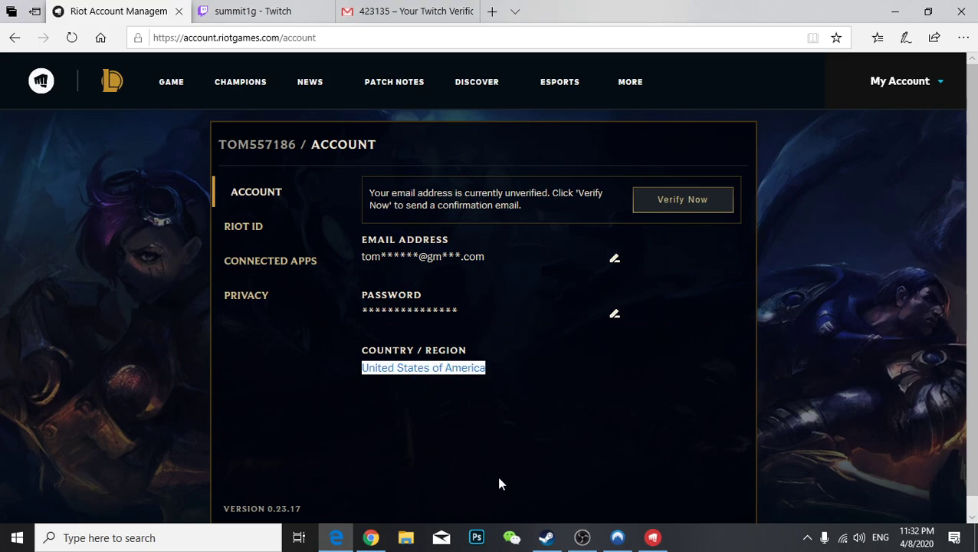
pyautogui.click(619, 538)
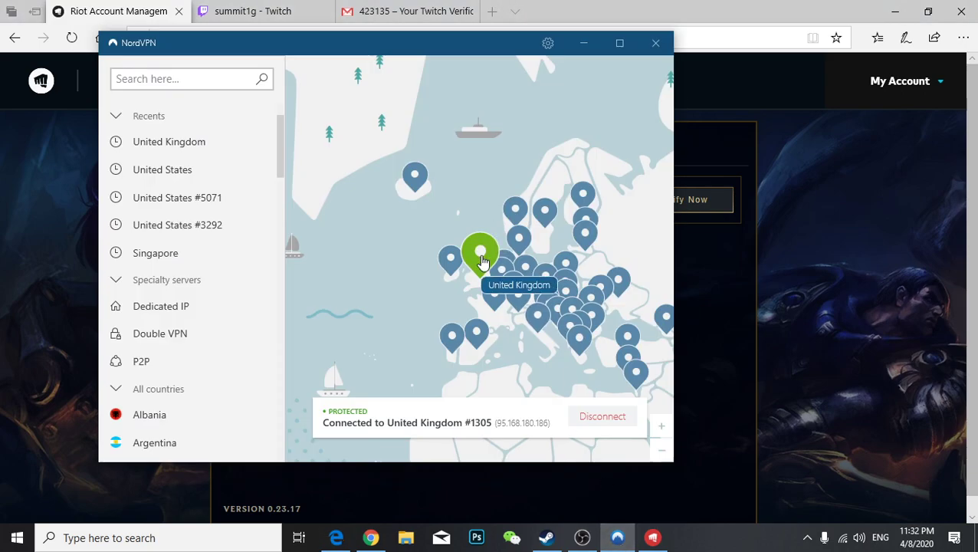
pyautogui.click(584, 43)
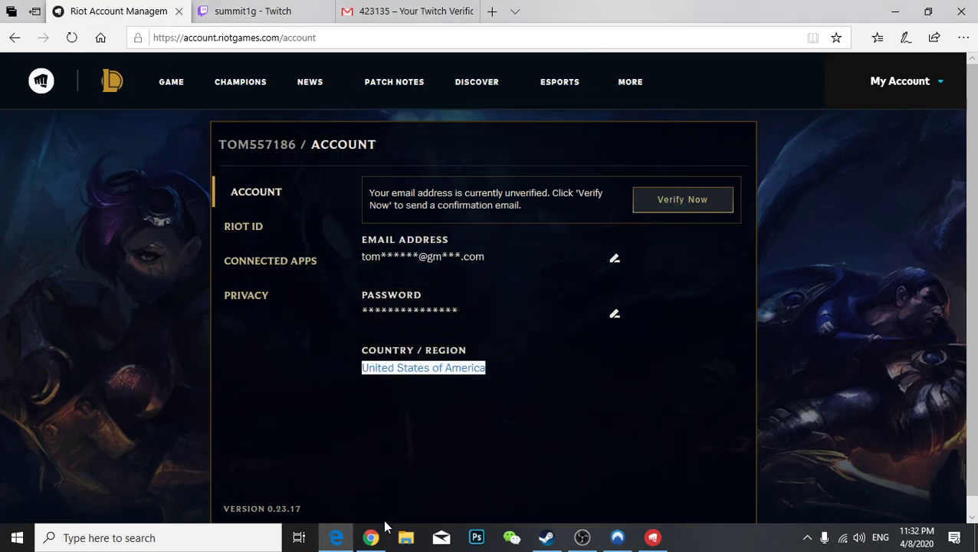
pyautogui.click(372, 537)
# Replace the autofilled credentials with the new account's username and password, stay signed in, and sign in without saving the password
pyautogui.click(464, 227)
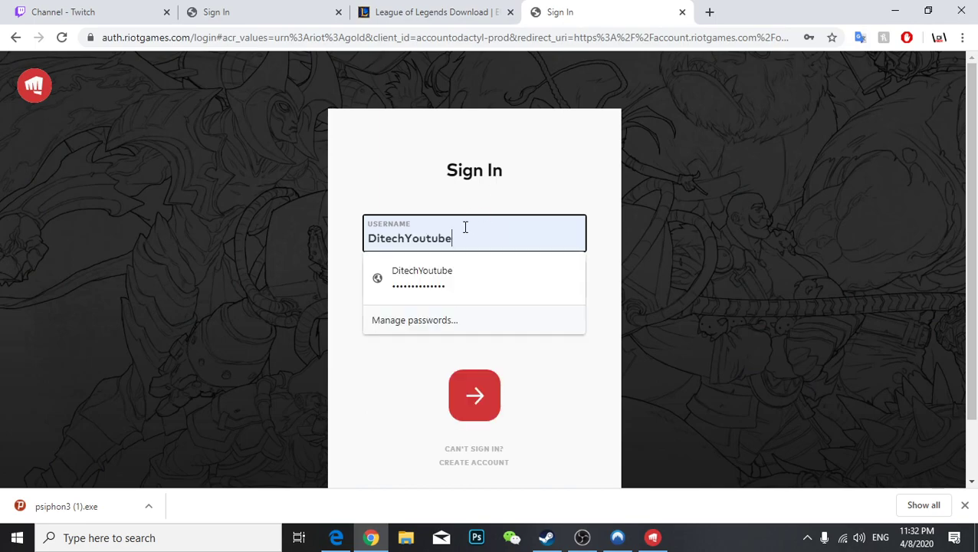
pyautogui.moveTo(465, 227); pyautogui.dragTo(223, 242)
pyautogui.write('k')
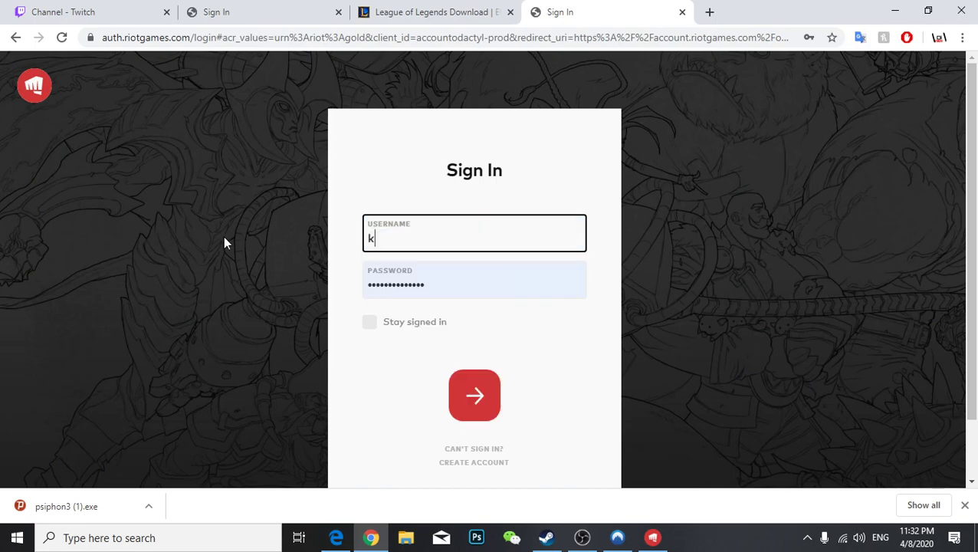
pyautogui.write('im5571896')
pyautogui.moveTo(457, 289); pyautogui.dragTo(79, 266)
pyautogui.write('••')
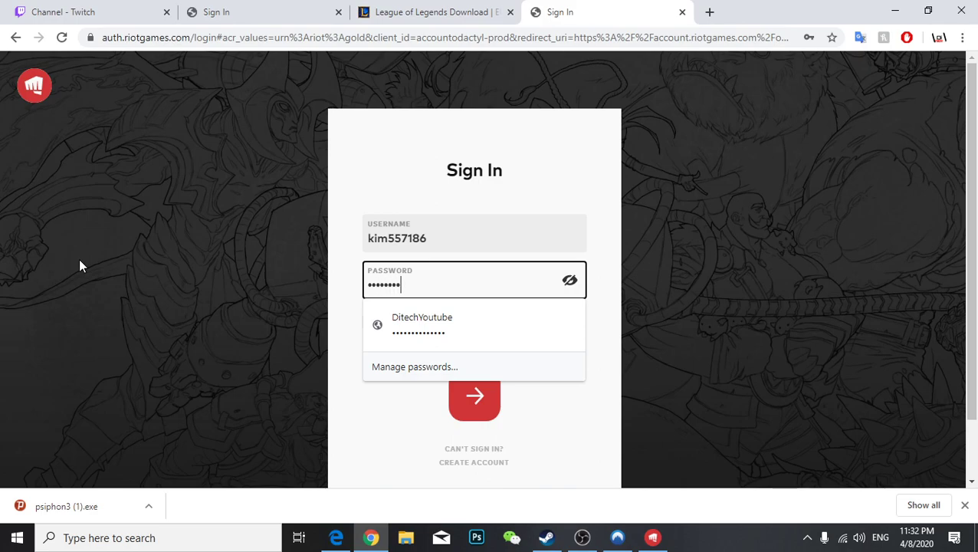
pyautogui.click(352, 155)
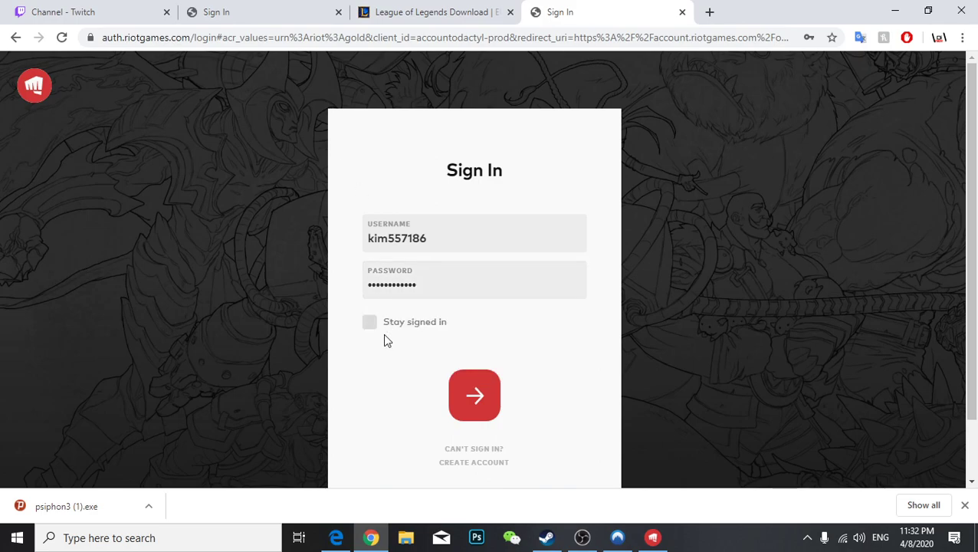
pyautogui.click(369, 322)
pyautogui.click(492, 404)
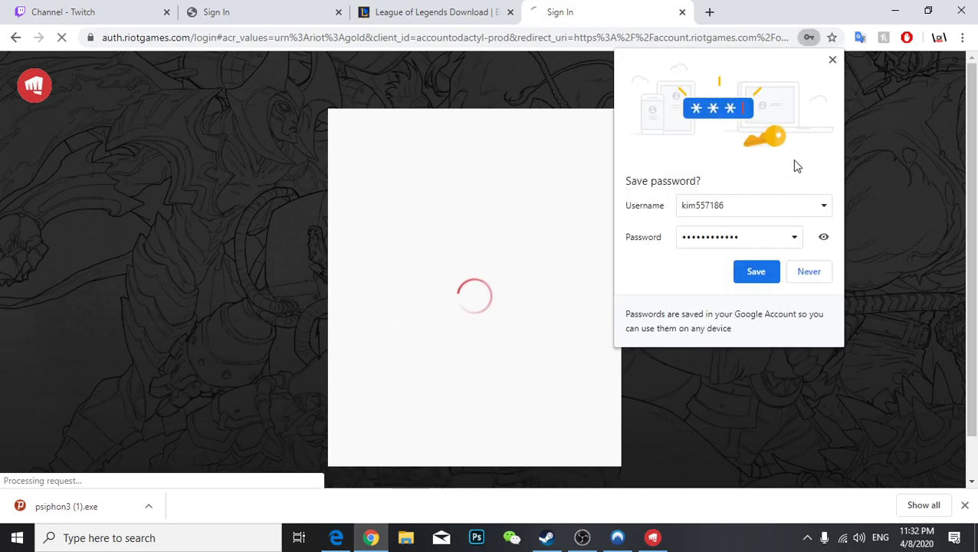
pyautogui.click(833, 59)
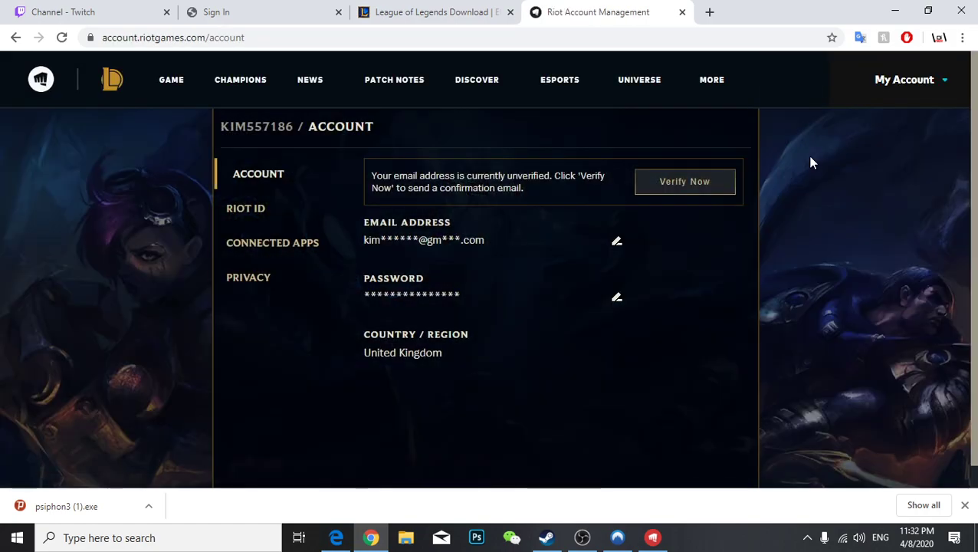
# Highlight the United Kingdom country/region on the Riot account page to confirm it
pyautogui.moveTo(454, 353); pyautogui.dragTo(349, 347)
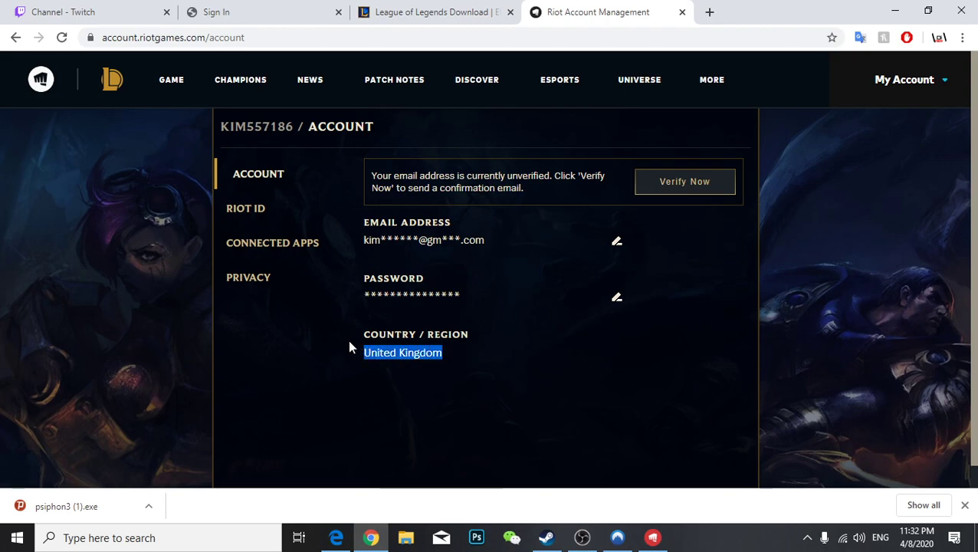
pyautogui.click(492, 370)
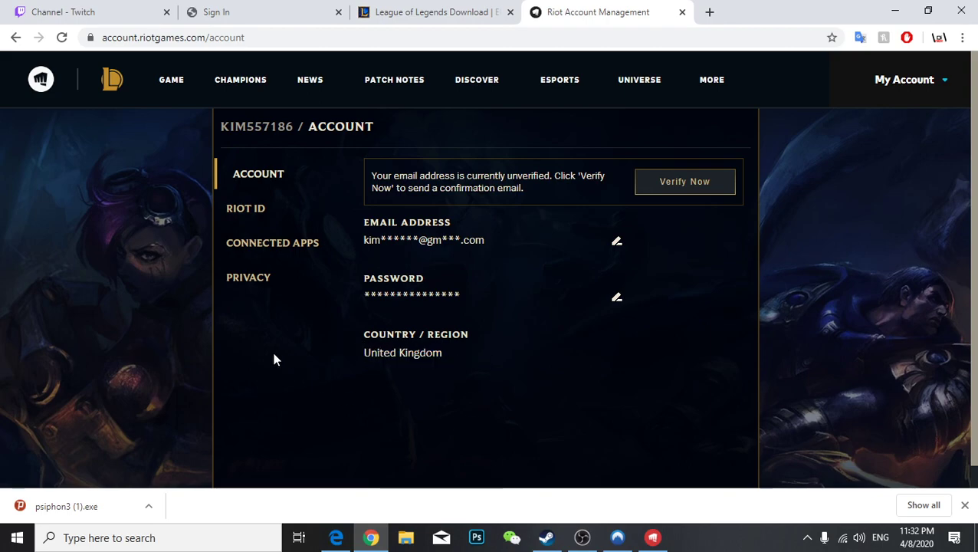
# Return to the Twitch tab and go to the Twitch home page through the 'twi' address suggestion
pyautogui.click(97, 10)
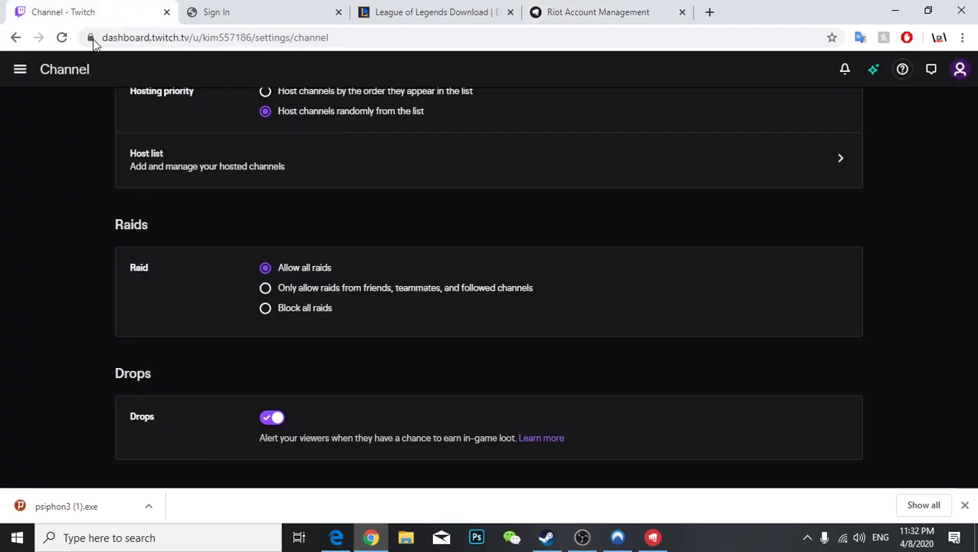
pyautogui.scroll(5, 154, 165)
pyautogui.scroll(10, 164, 192)
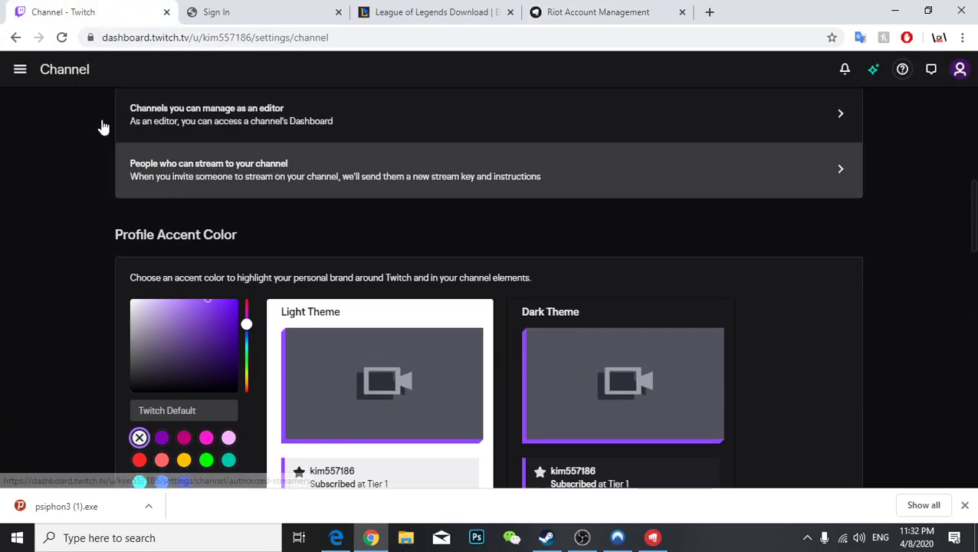
pyautogui.click(20, 70)
pyautogui.click(959, 69)
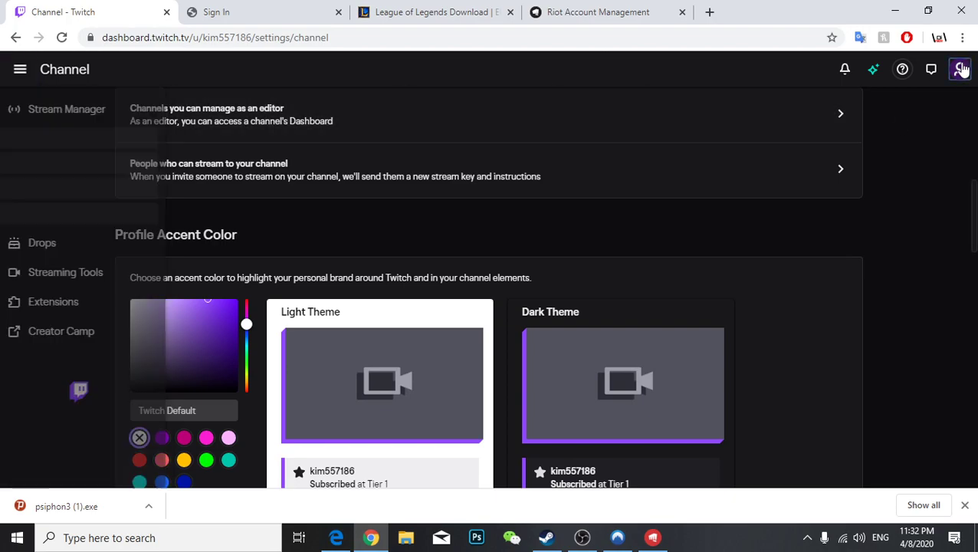
pyautogui.click(155, 42)
pyautogui.write('twitter.com/lucas7yoshi?lang=en')
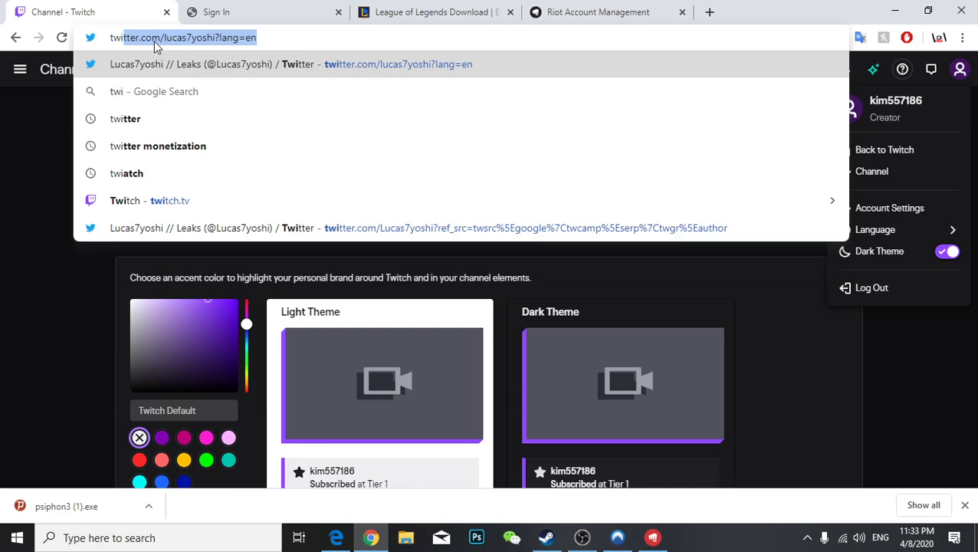
pyautogui.click(162, 224)
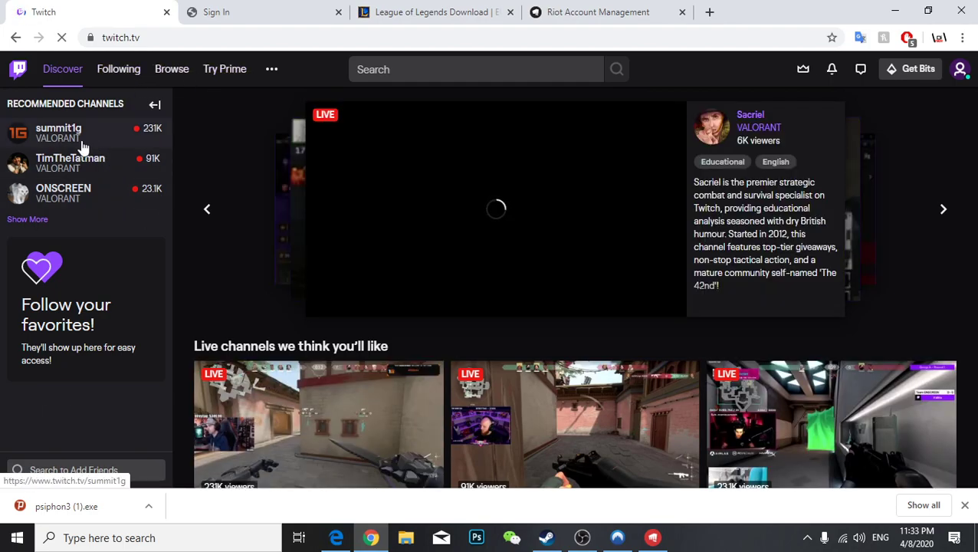
# Open the VALORANT category from Discover and scroll to its live drops-enabled channels
pyautogui.scroll(-5, 260, 233)
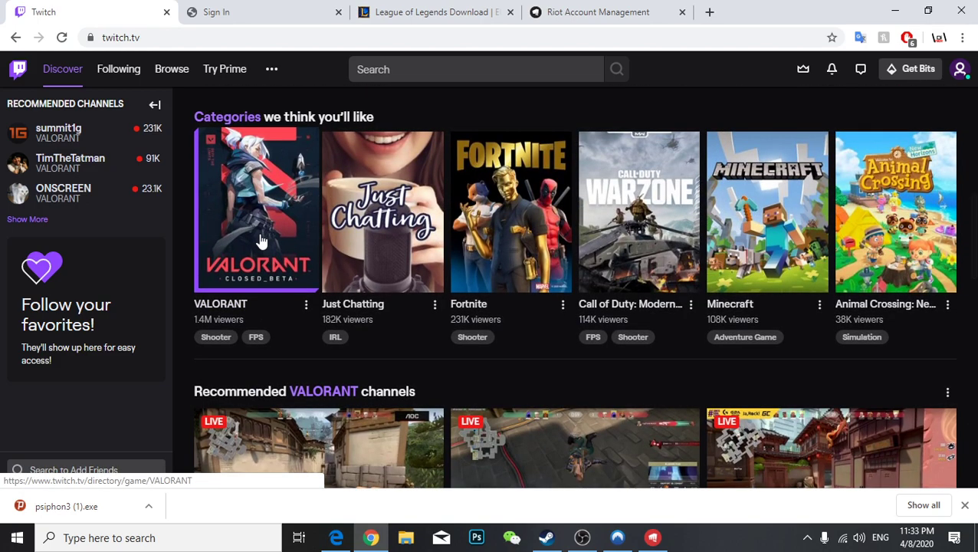
pyautogui.click(260, 241)
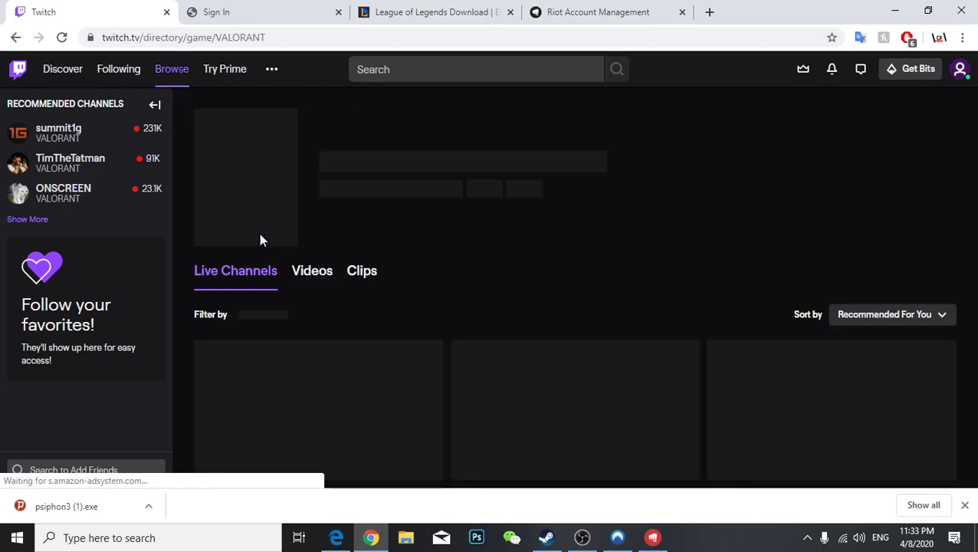
pyautogui.scroll(-1, 472, 222)
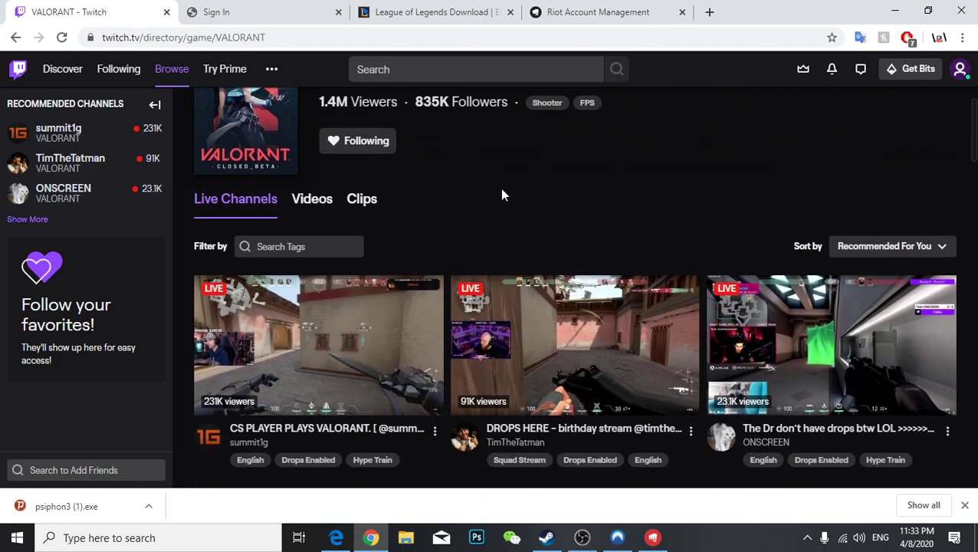
pyautogui.scroll(-2, 502, 195)
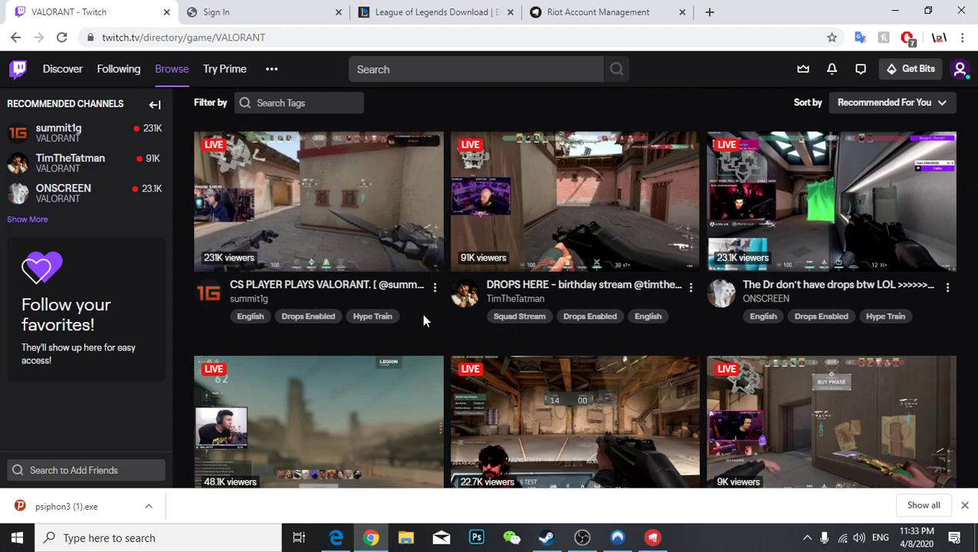
# Open the most-watched drops-enabled VALORANT stream and close the mini player
pyautogui.click(344, 216)
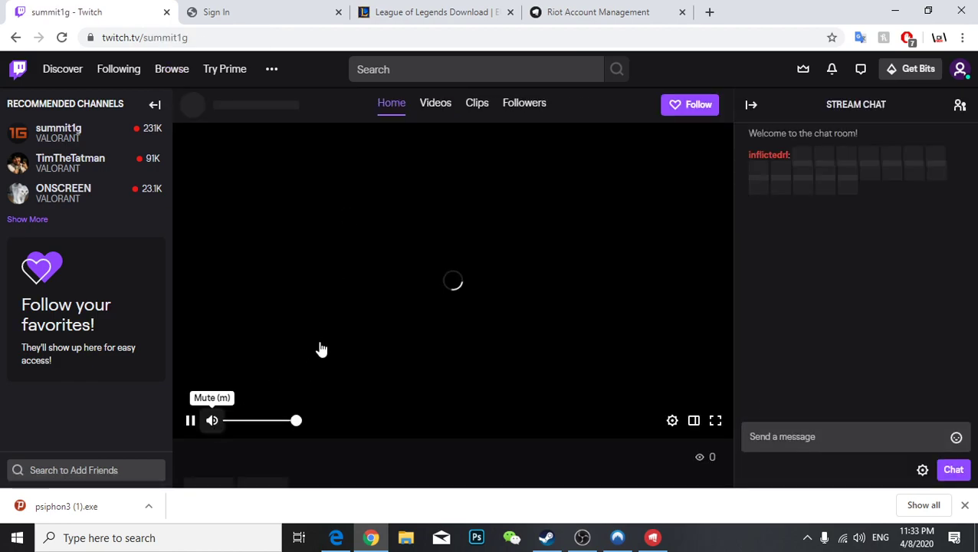
pyautogui.scroll(-5, 469, 351)
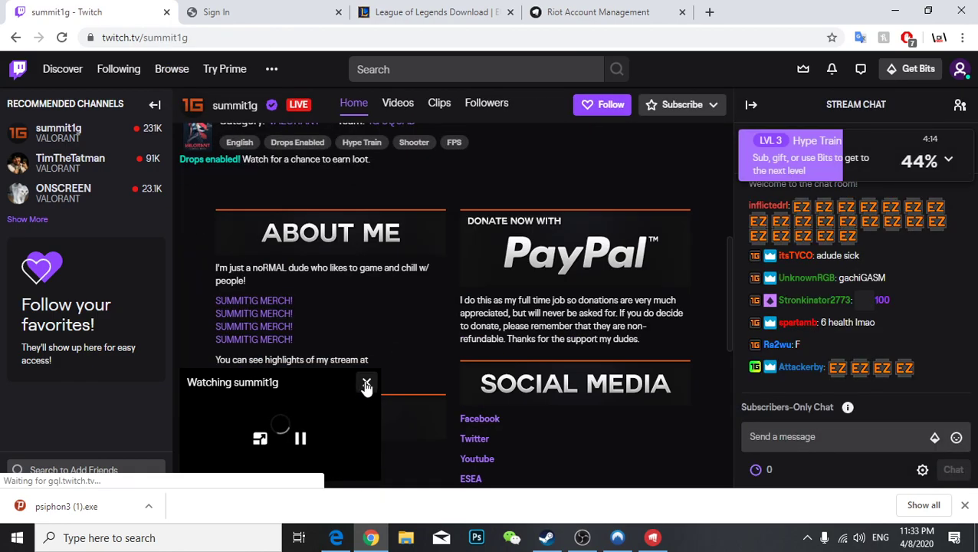
pyautogui.click(367, 383)
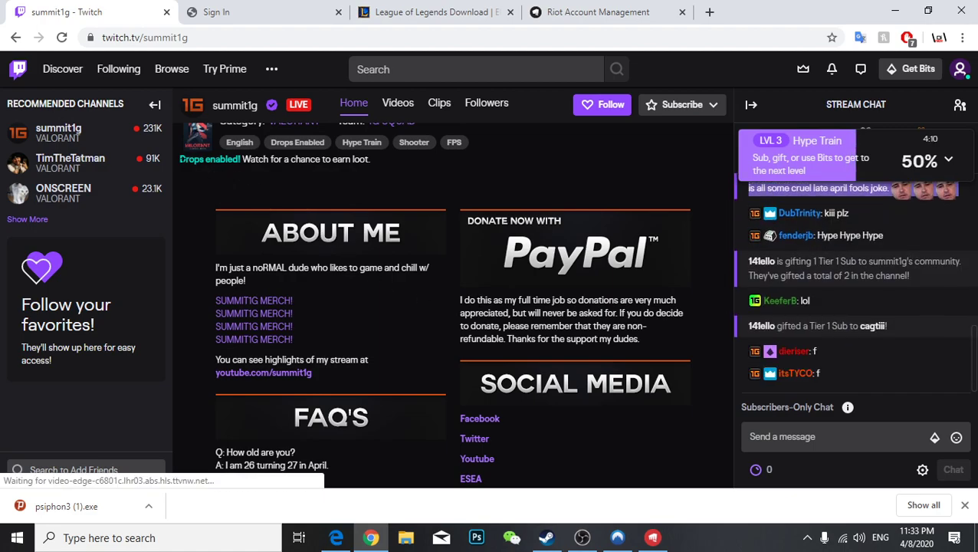
# Highlight and check the 'Drops enabled!' notice under the stream title
pyautogui.moveTo(181, 159); pyautogui.dragTo(368, 170)
pyautogui.click(430, 172)
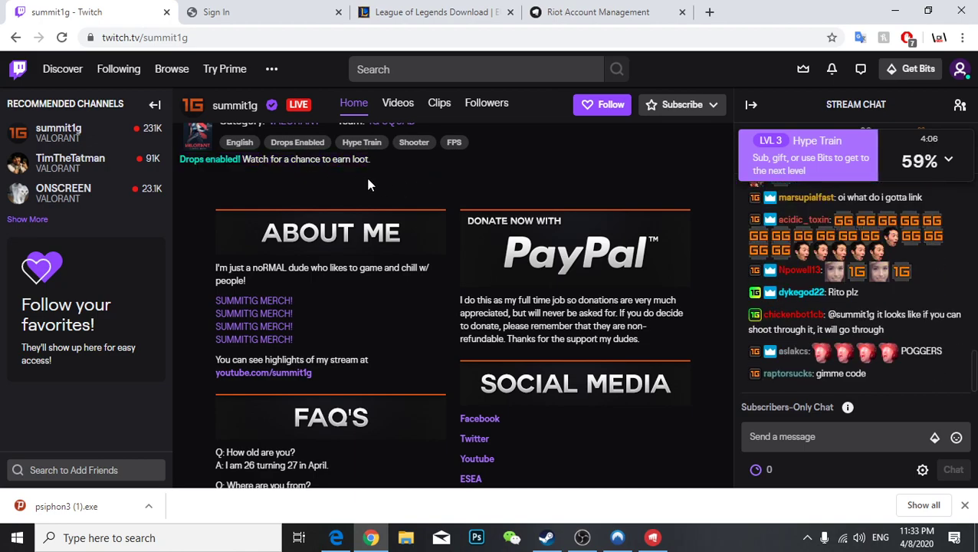
pyautogui.scroll(1, 470, 178)
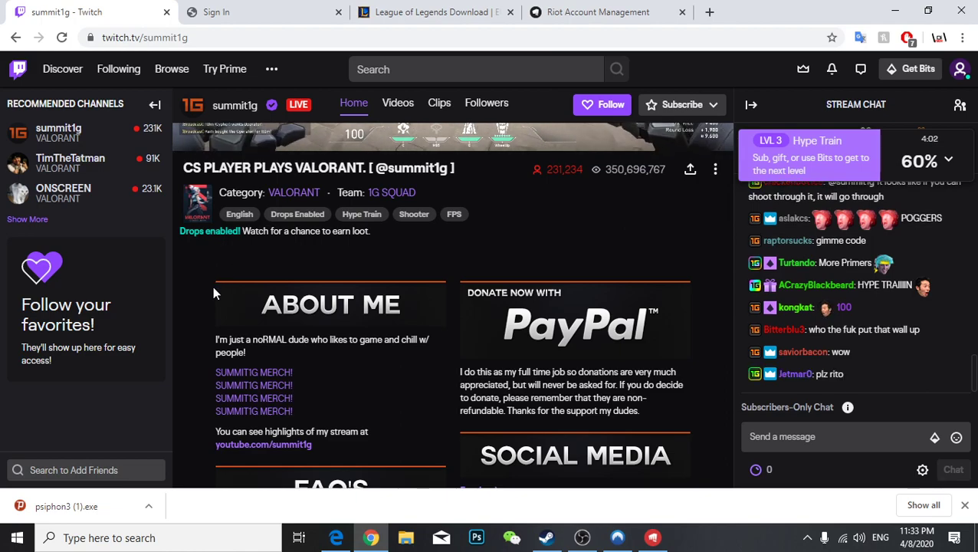
pyautogui.scroll(-1, 214, 292)
pyautogui.scroll(-1, 214, 292)
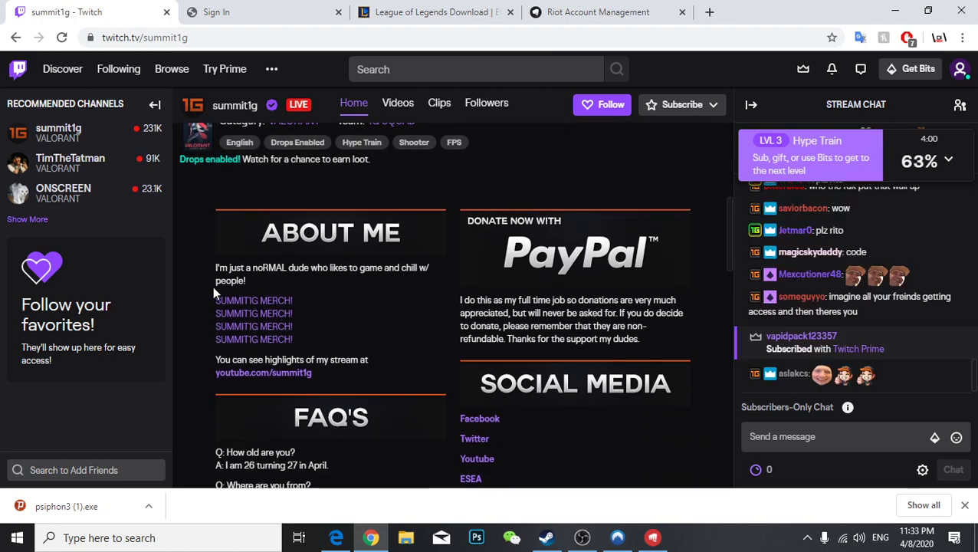